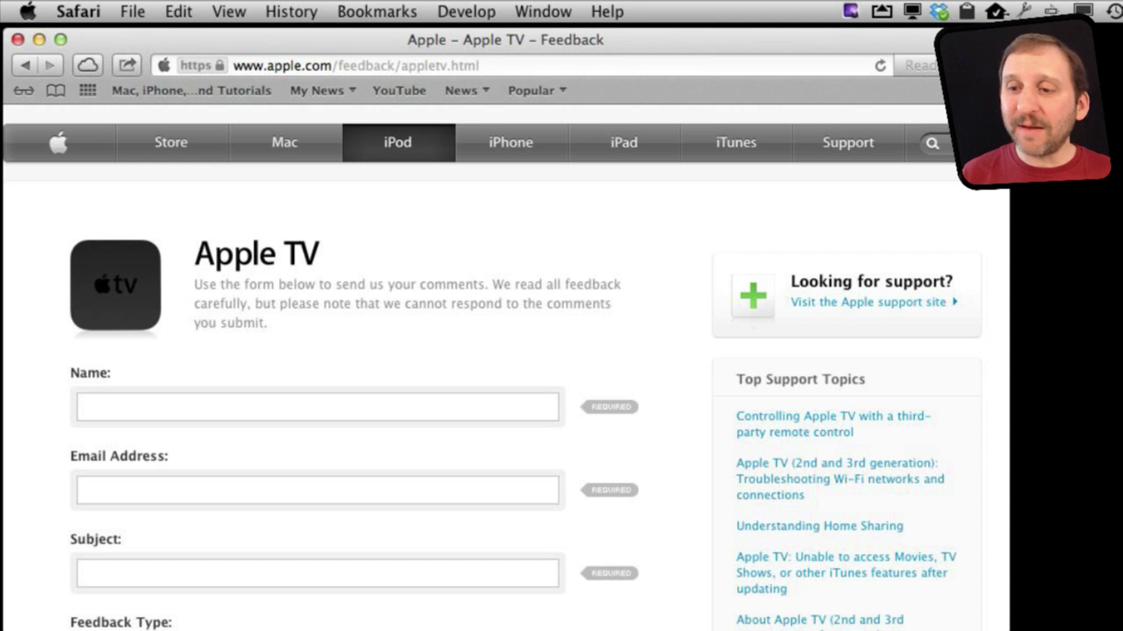
Step: Move focus among the Name, Email Address and Subject fields, ending back in Name
left_click(207, 402)
left_click(174, 493)
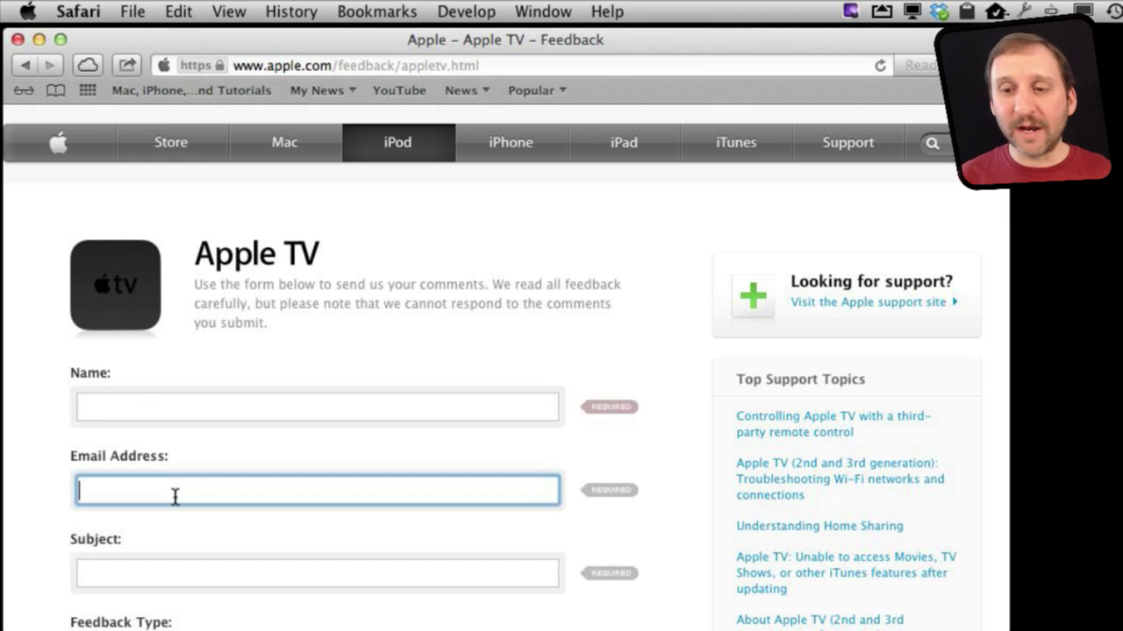
left_click(162, 566)
left_click(167, 401)
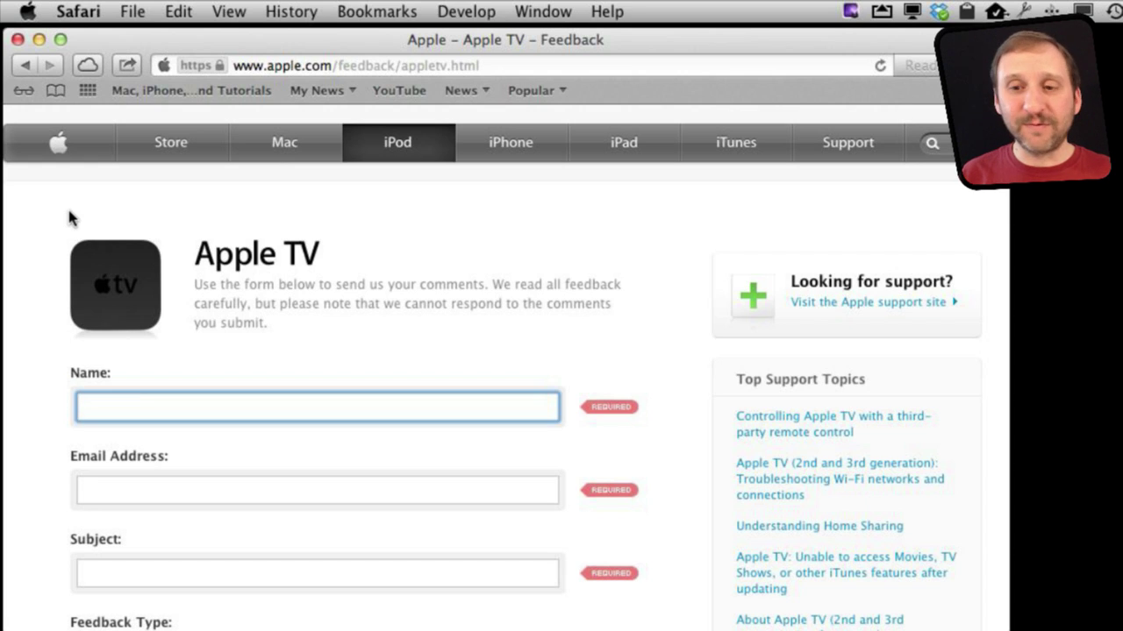
key("Tab")
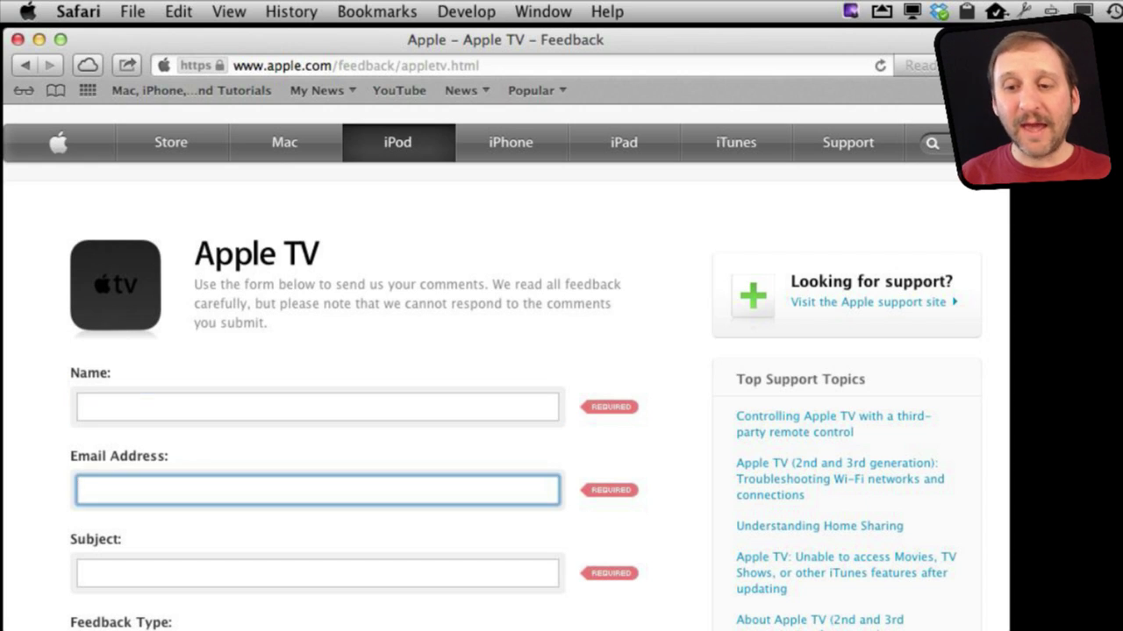
key("Tab")
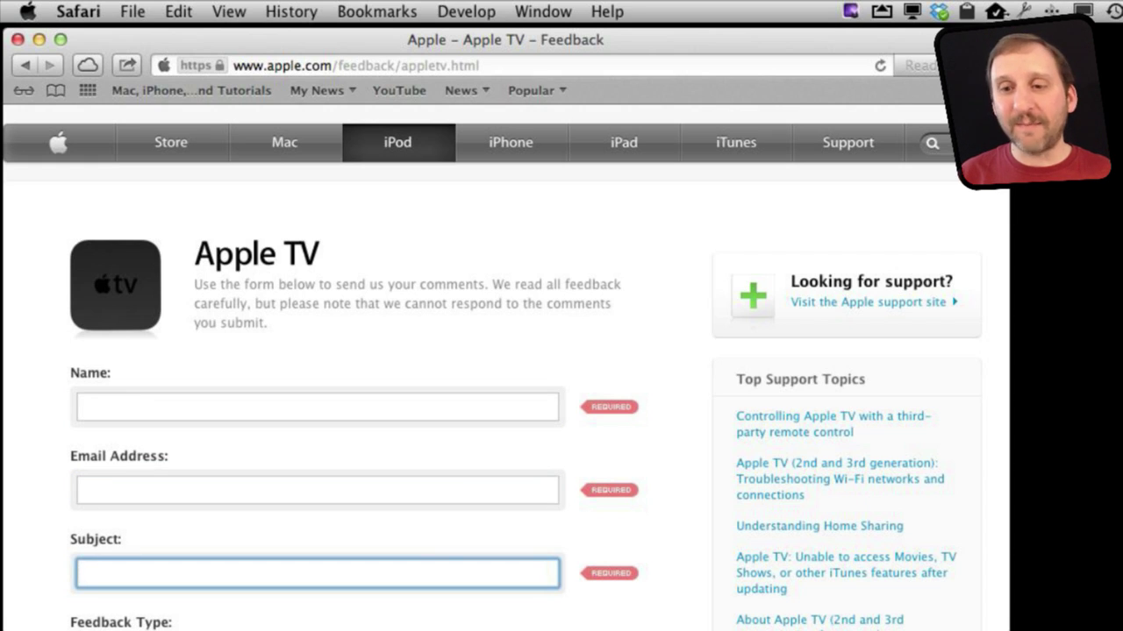
left_click(317, 490)
left_click(317, 407)
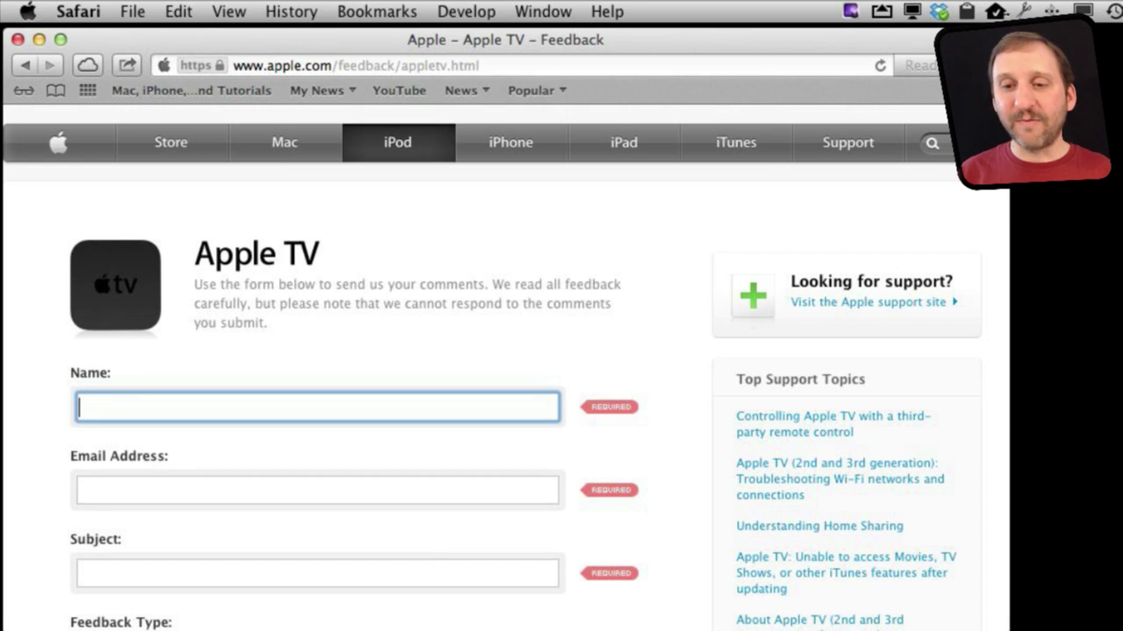
key("Tab")
key("Tab")
left_click(317, 491)
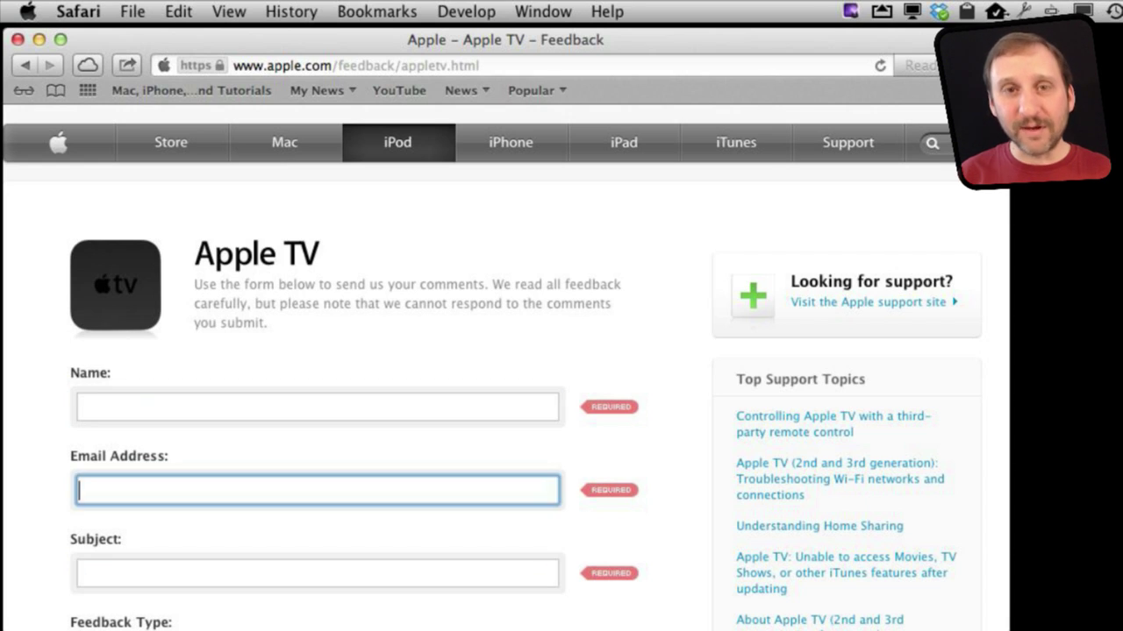
left_click(317, 407)
Step: Enter the sender's first name in Name, move the caret within it, then advance past Subject
type("Gary")
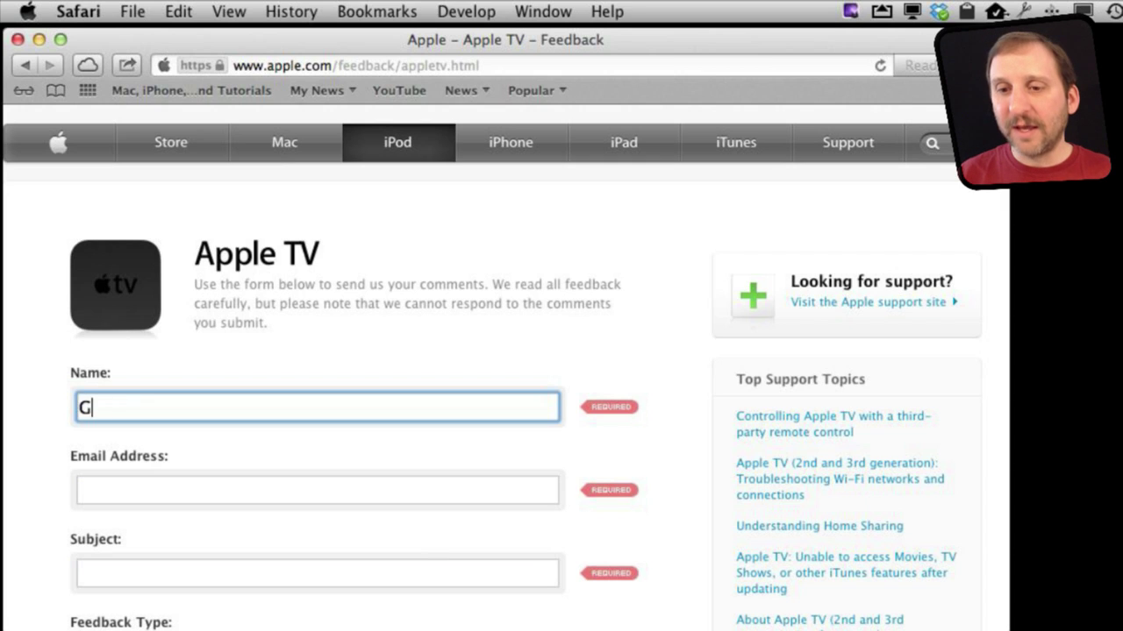
left_click(317, 490)
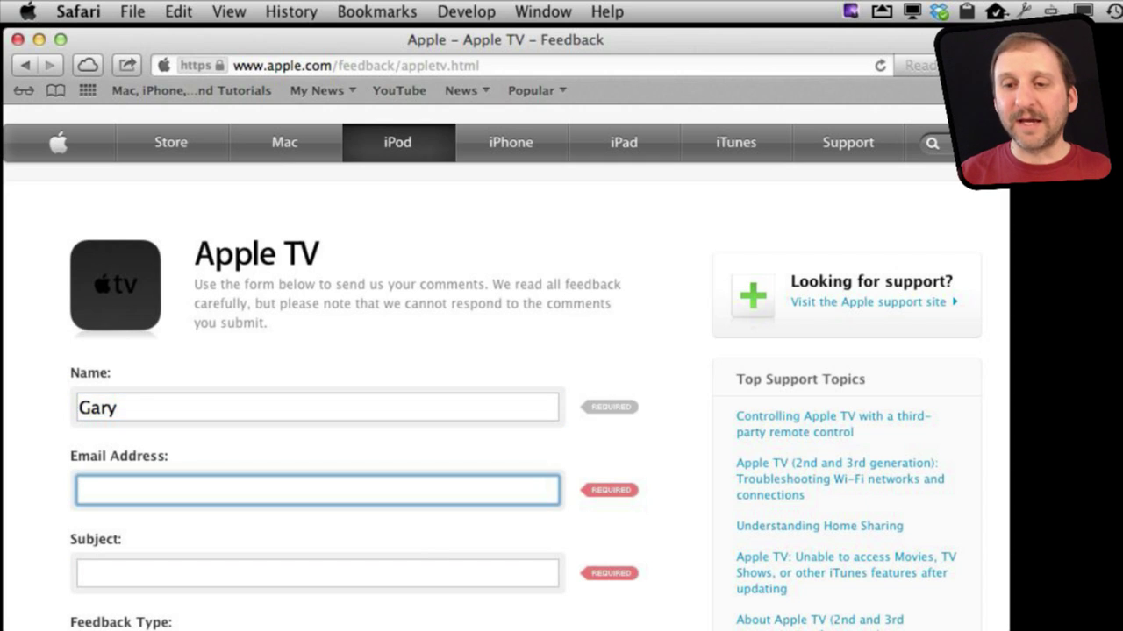
key("shift+Tab")
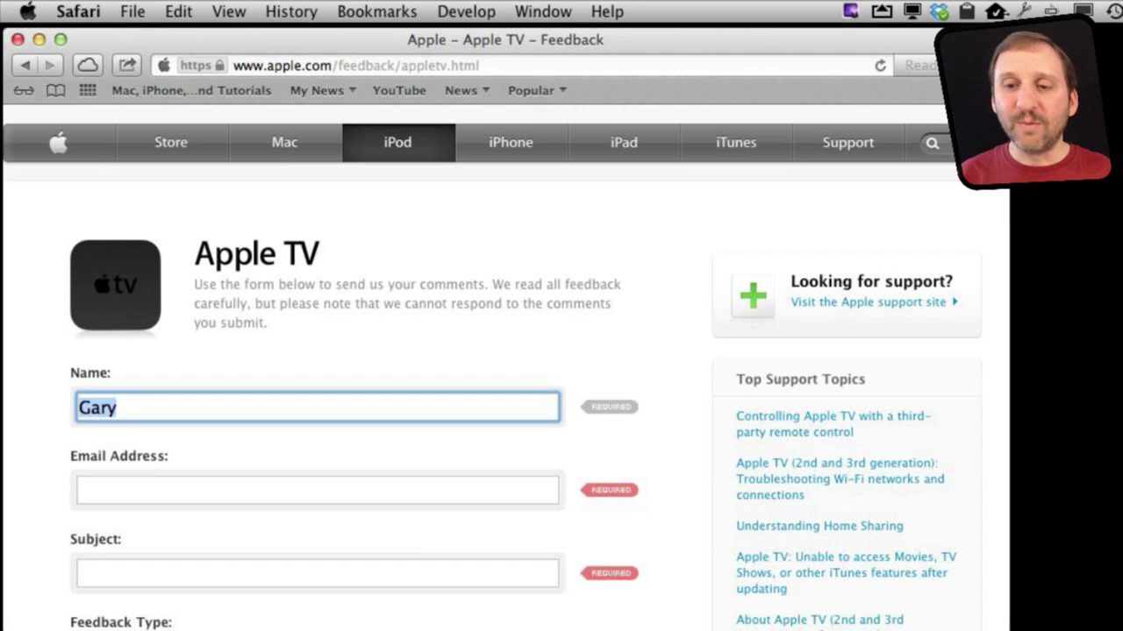
key("Right")
key("Left")
key("Left")
key("Left")
key("Left")
key("Right")
key("Right")
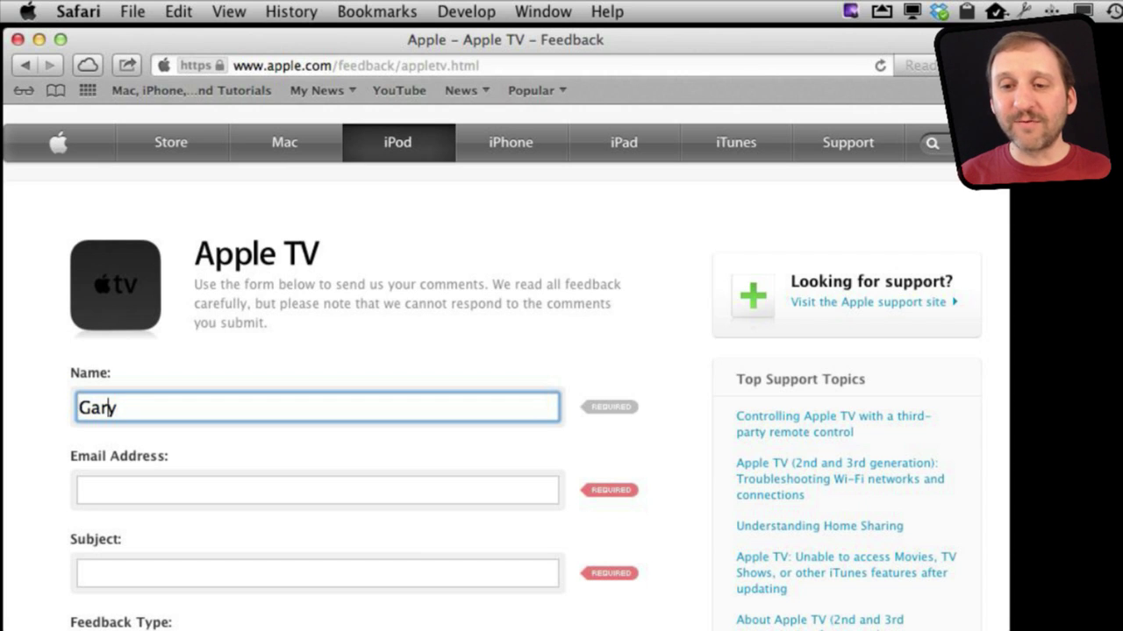
key("Left")
key("Left")
key("Left")
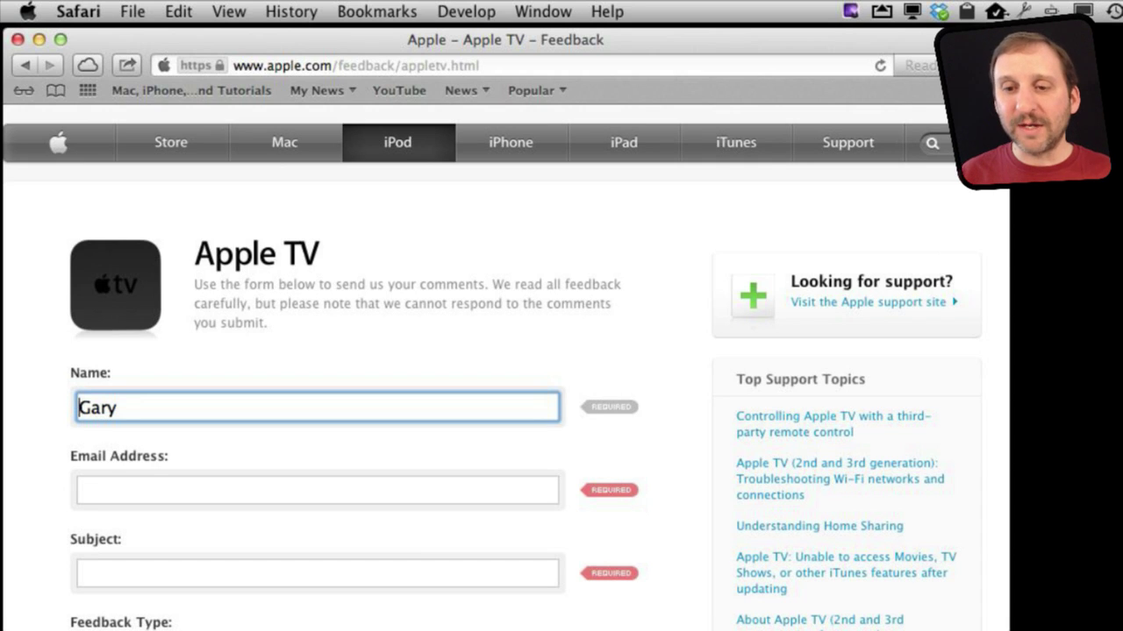
left_click(318, 573)
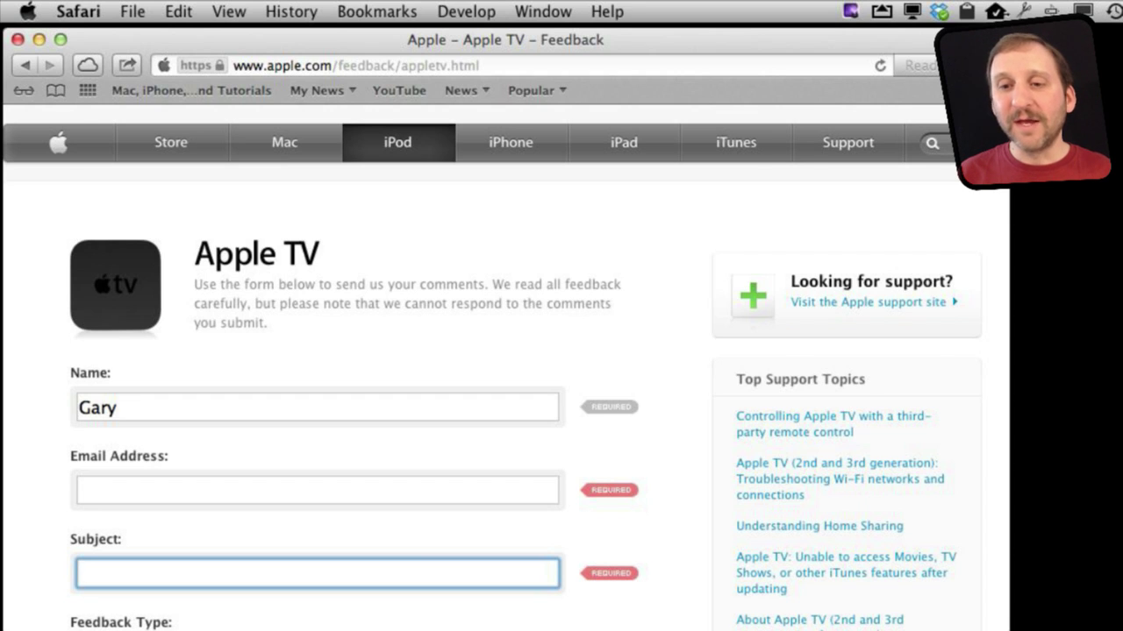
key("Tab")
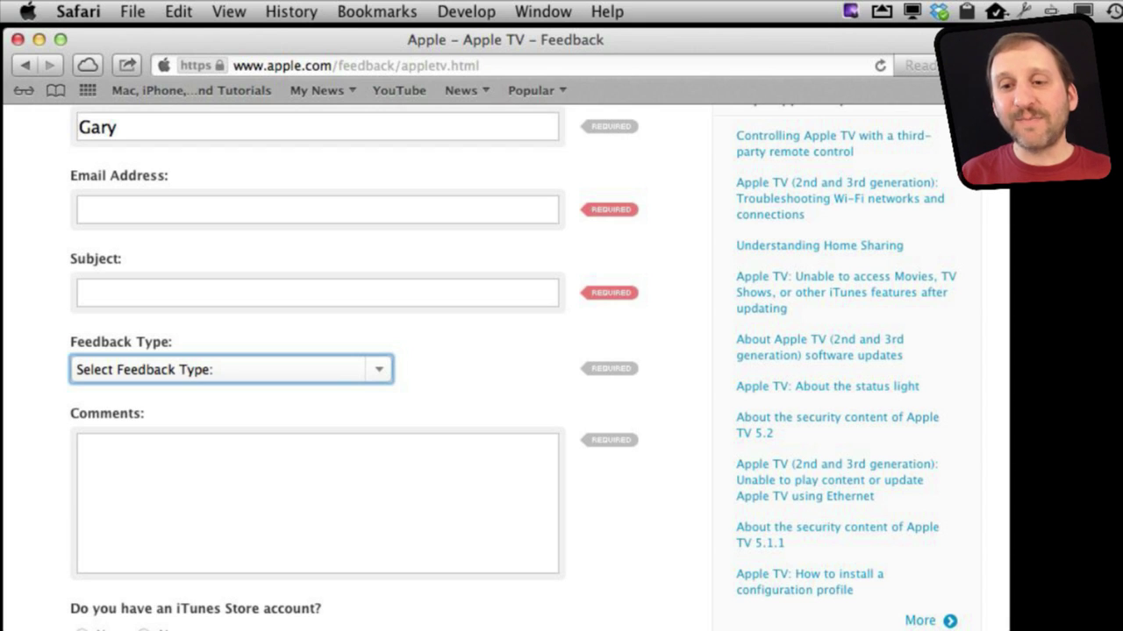
Step: Choose Software/Hardware Compatibility from the Feedback Type list using the keyboard
key("space")
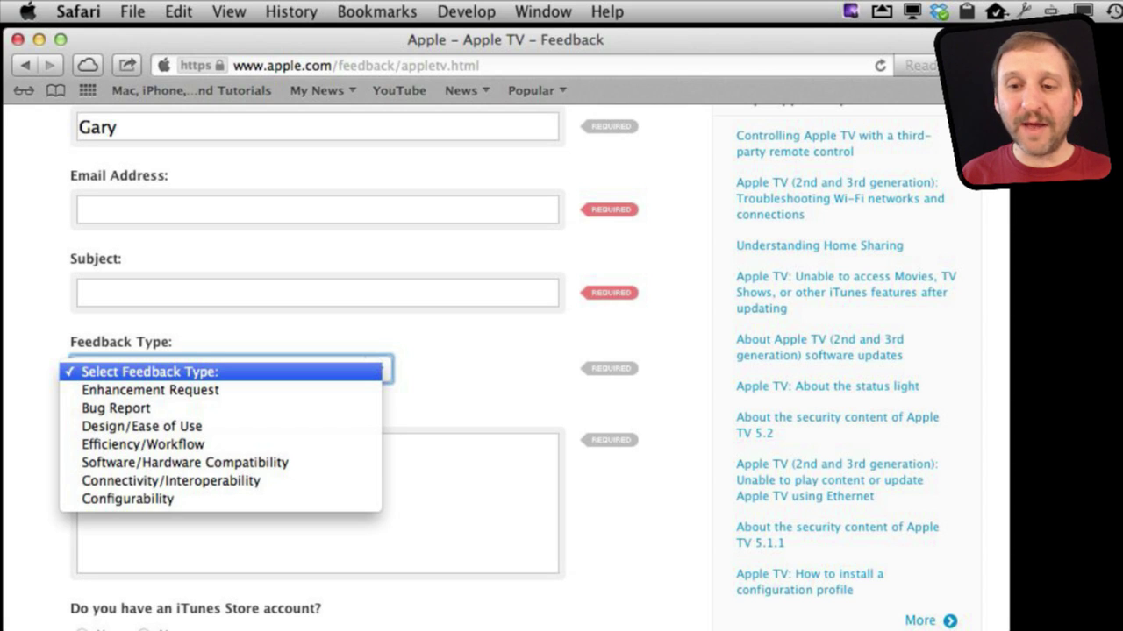
key("Down")
key("Down")
key("Down")
key("Down")
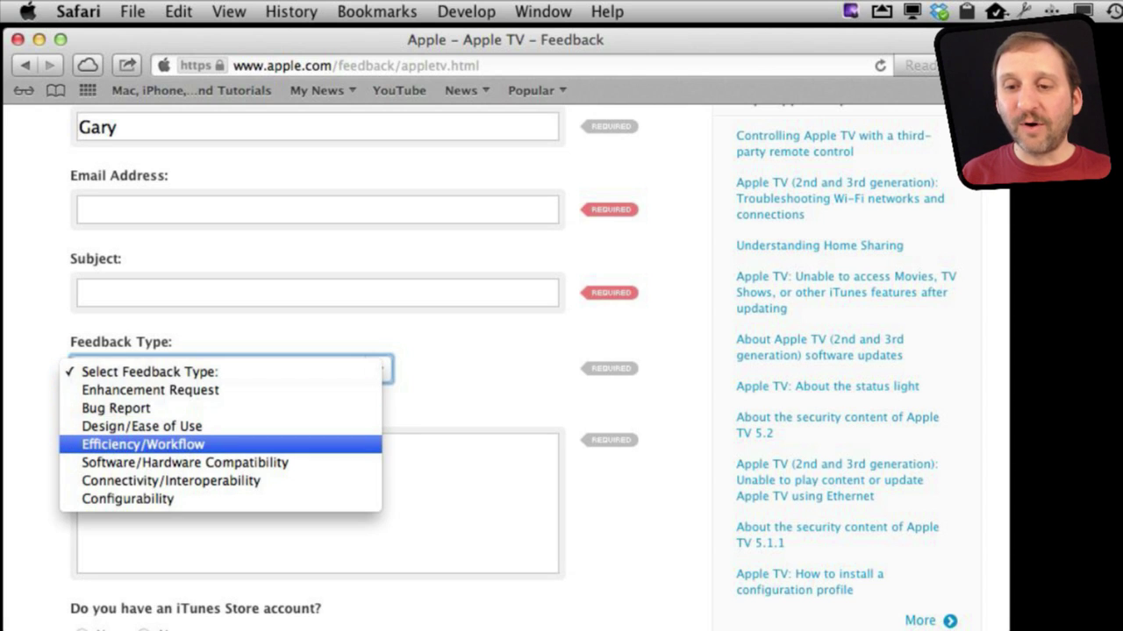
key("Up")
key("Up")
key("Down")
key("Down")
key("Down")
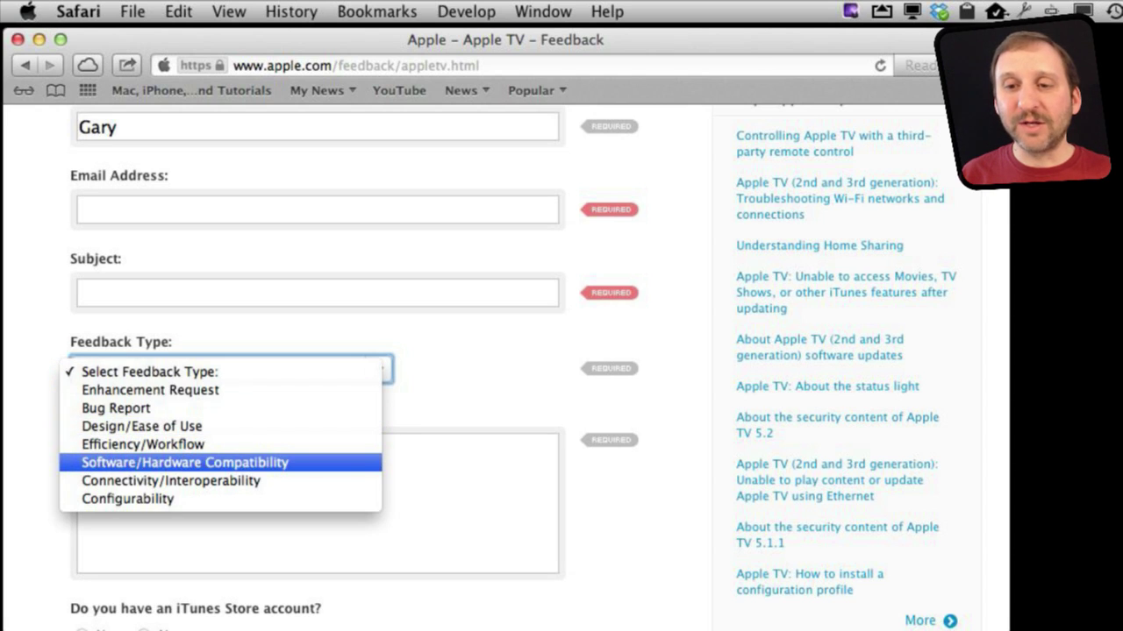
key("Return")
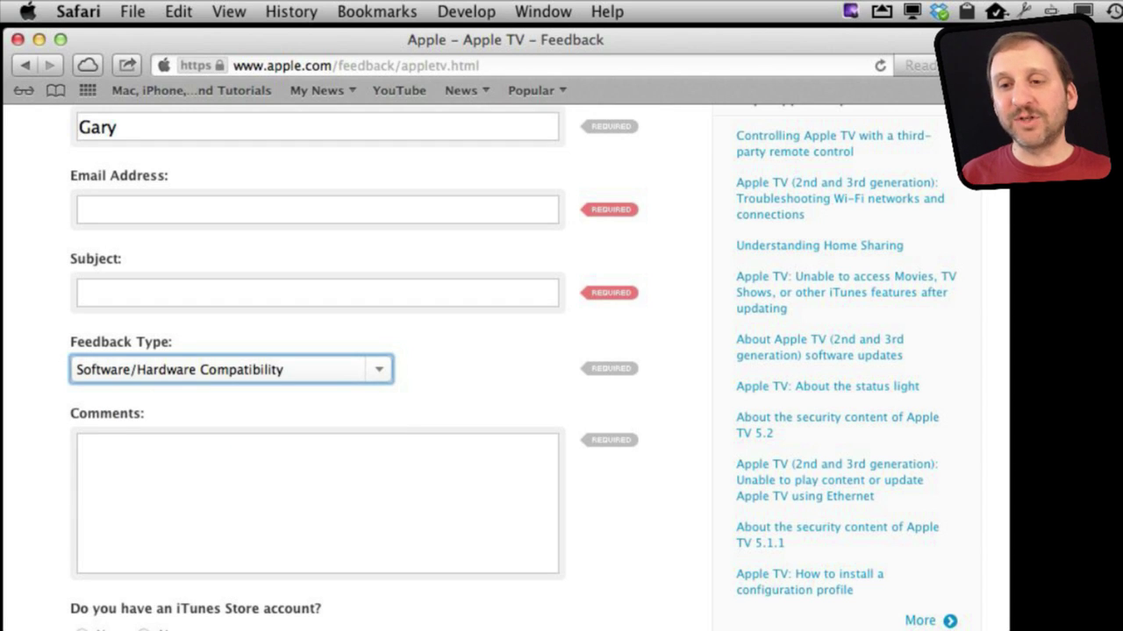
Step: Switch Feedback Type to Bug Report, then back to Software/Hardware Compatibility
key("shift+Tab")
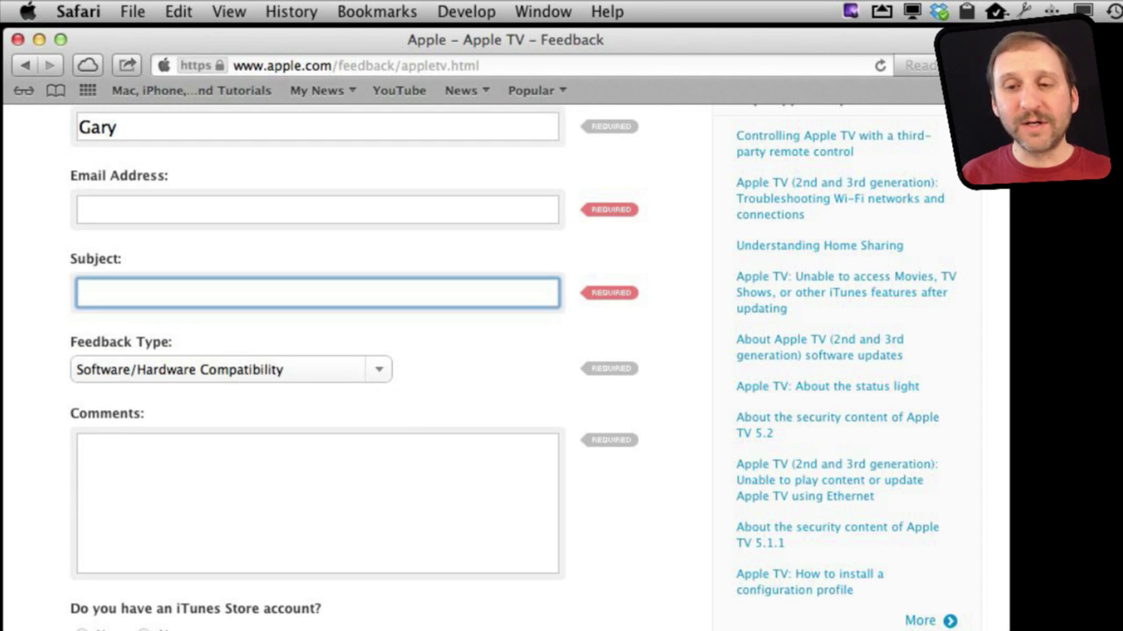
key("Tab")
key("Tab")
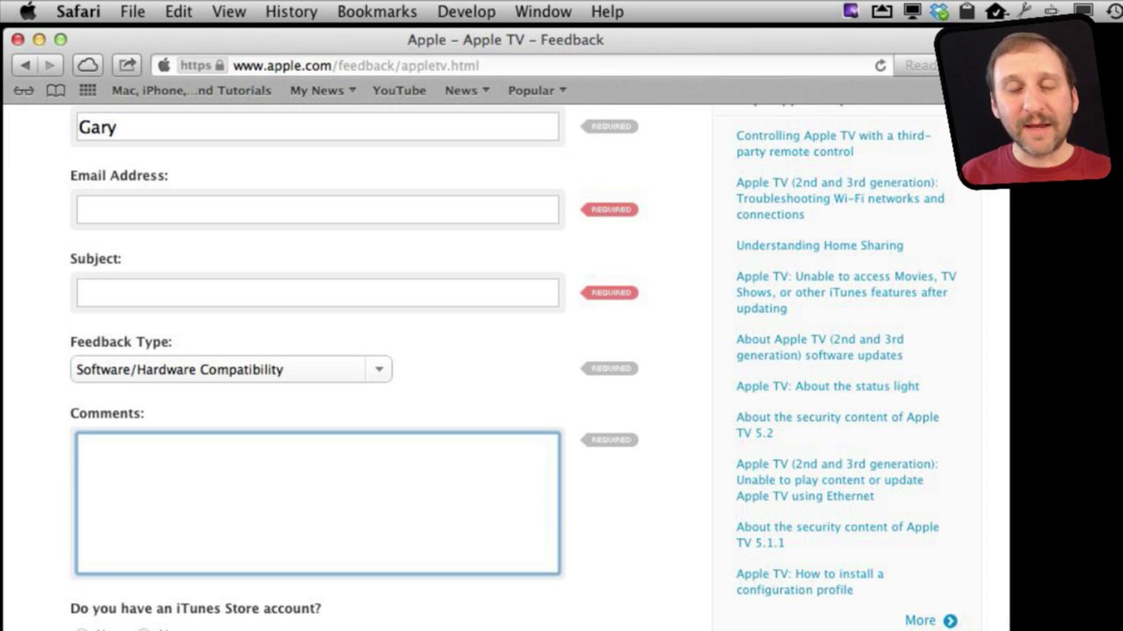
key("shift+Tab")
key("space")
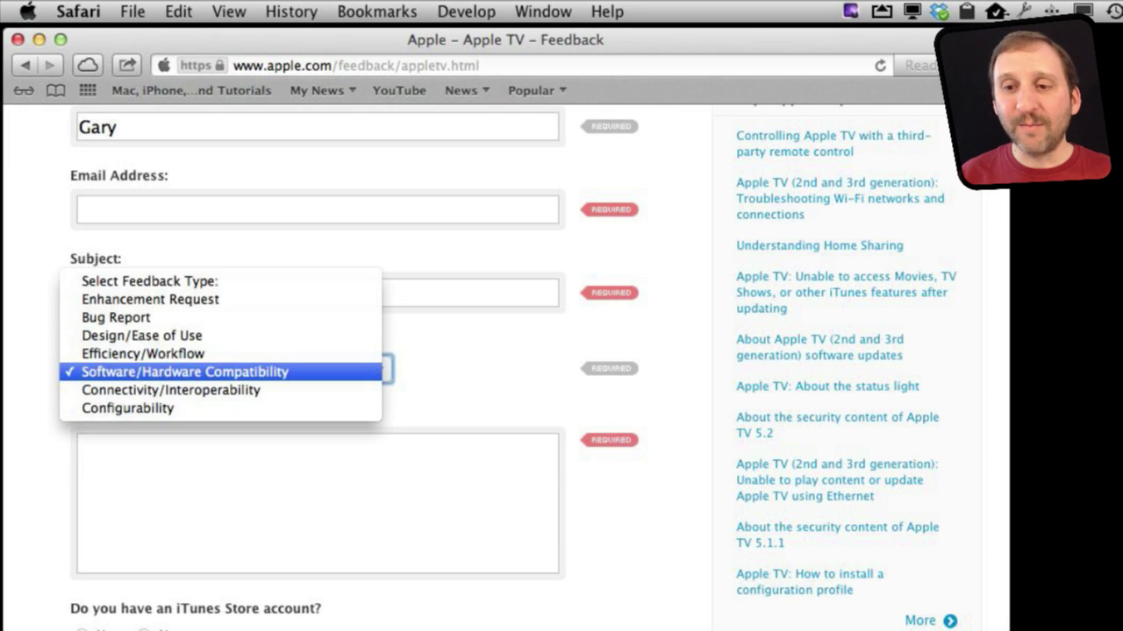
key("Up")
key("Up")
key("Up")
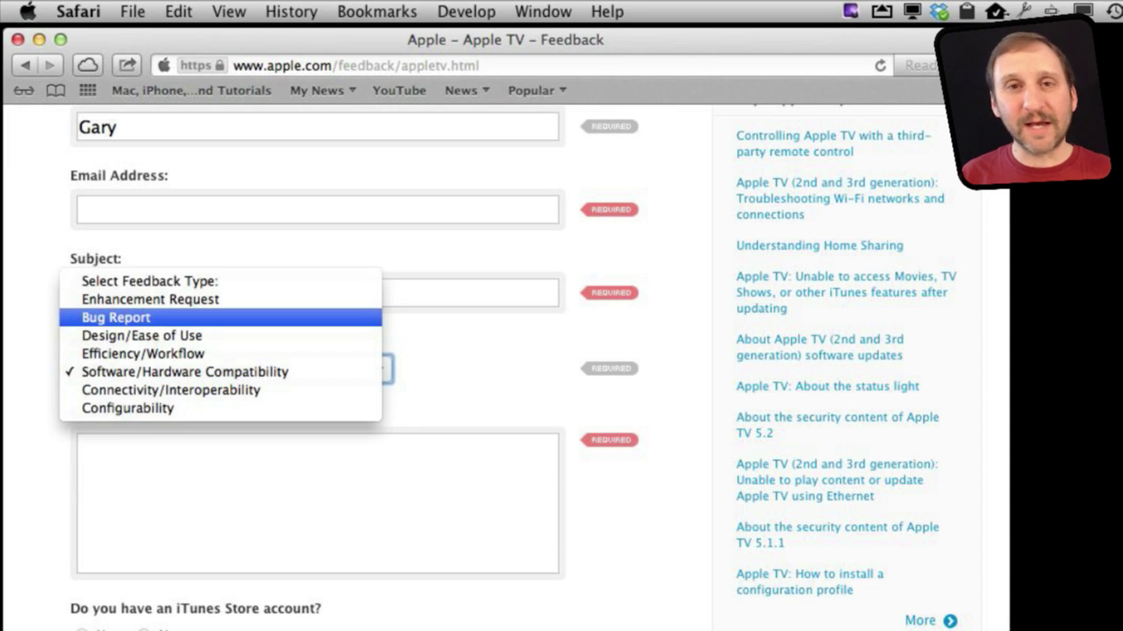
key("Return")
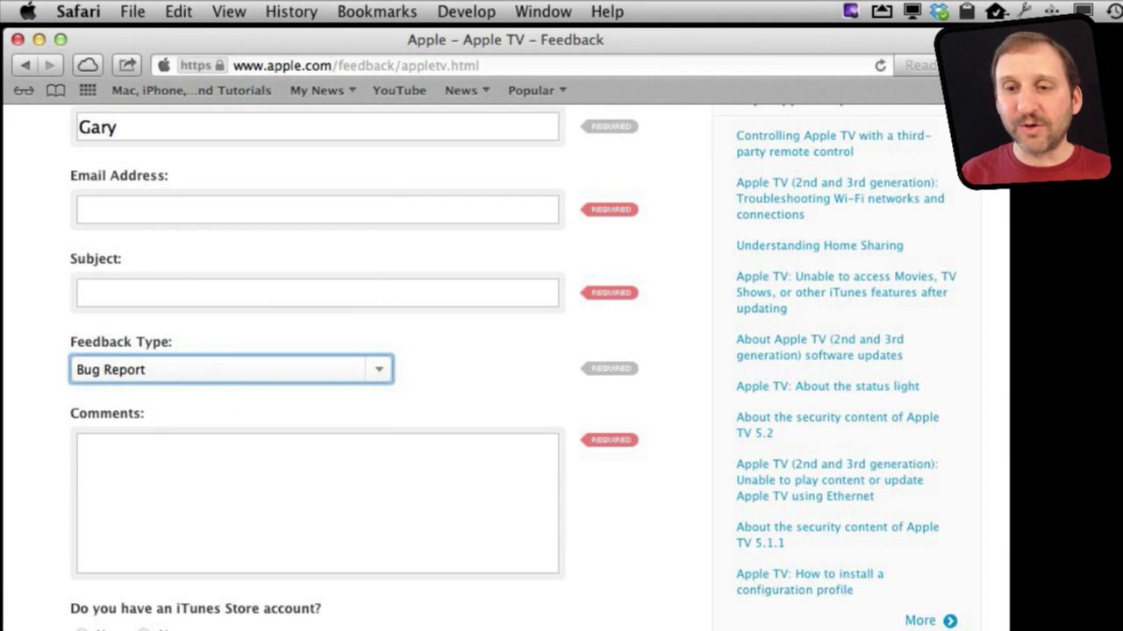
key("space")
key("Down")
key("Down")
key("Down")
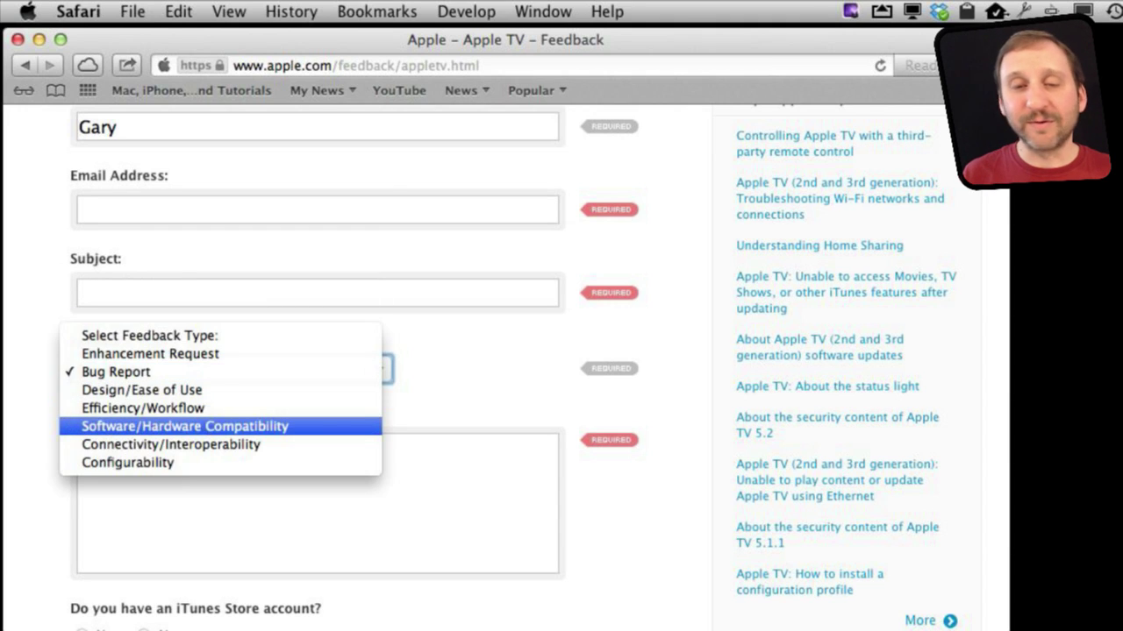
key("Return")
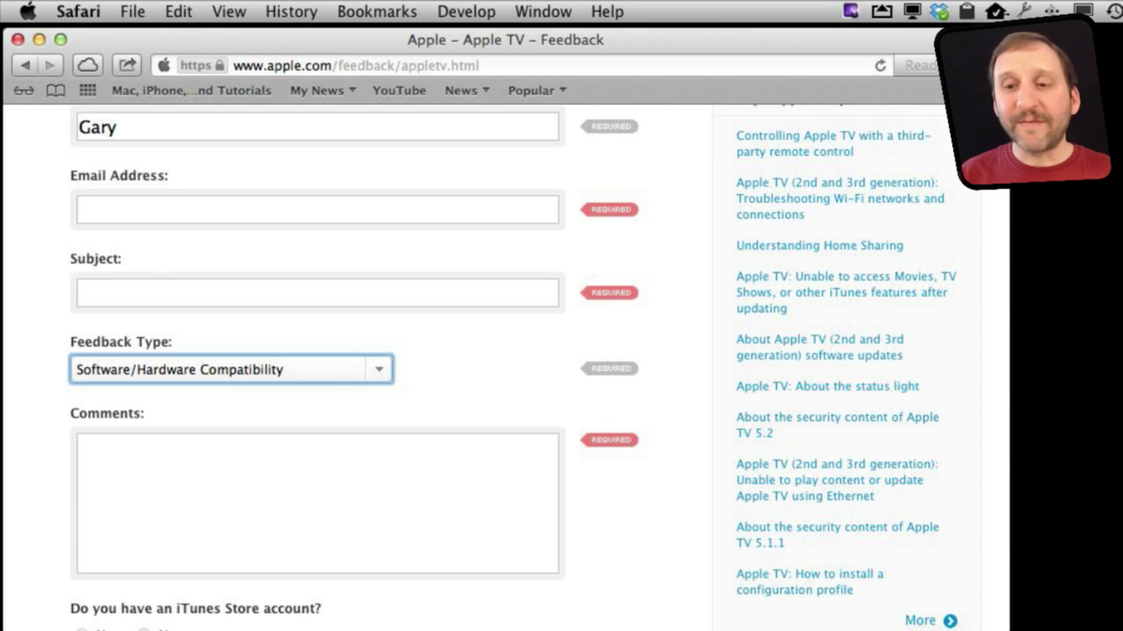
Step: Reach the iTunes Store account question and step focus between its Yes and No answers
left_click(79, 441)
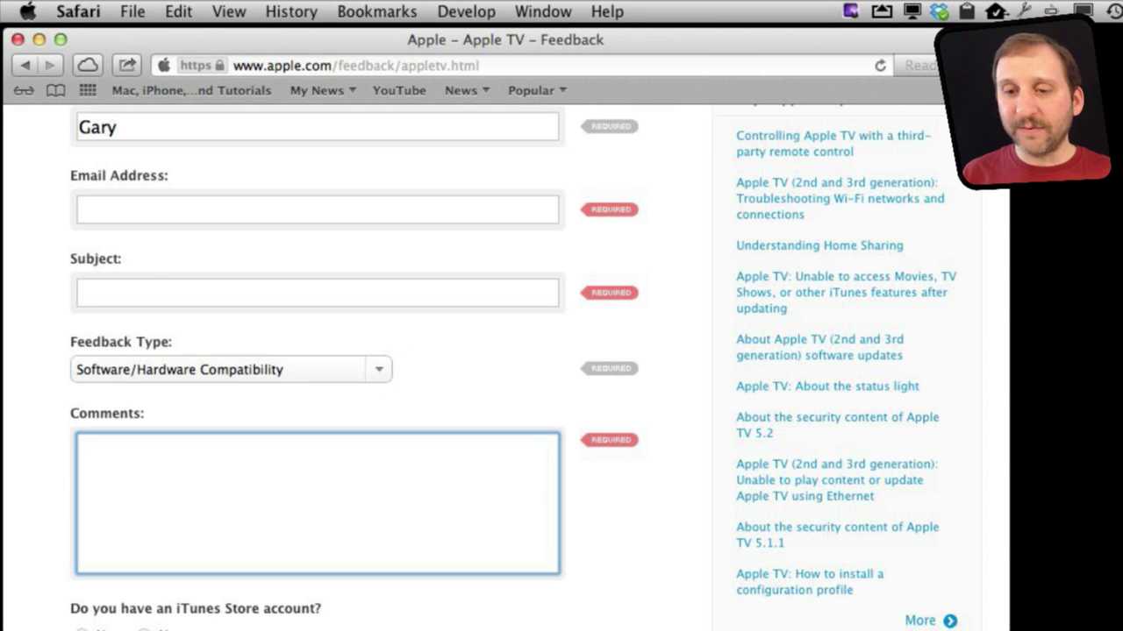
key("Tab")
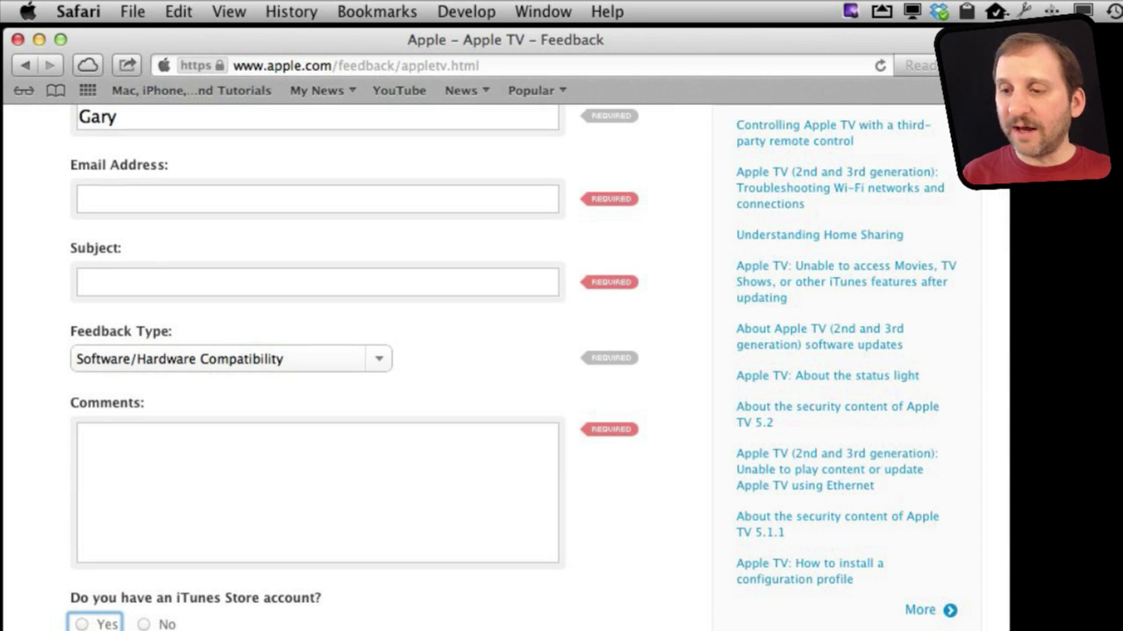
scroll(651, 545, "down", 5)
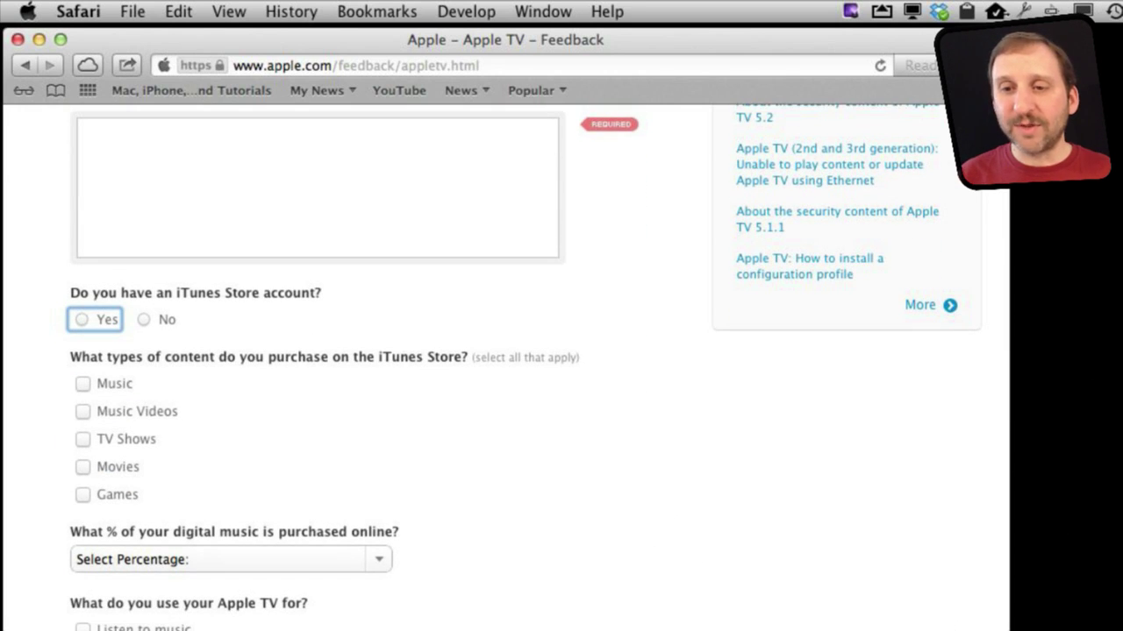
key("Tab")
key("shift+Tab")
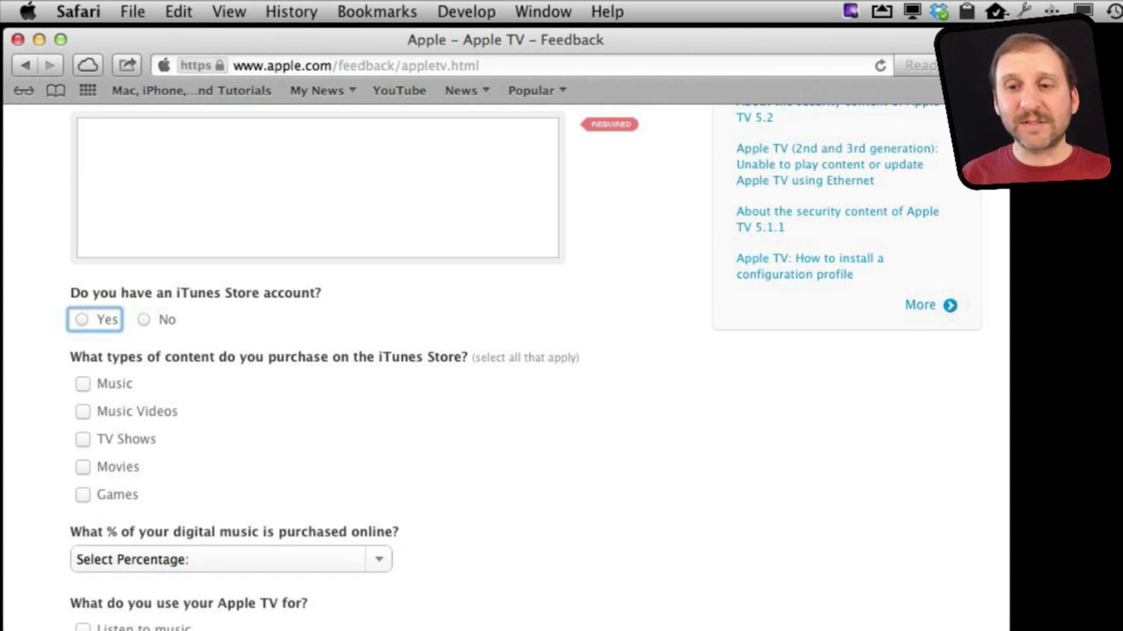
key("Tab")
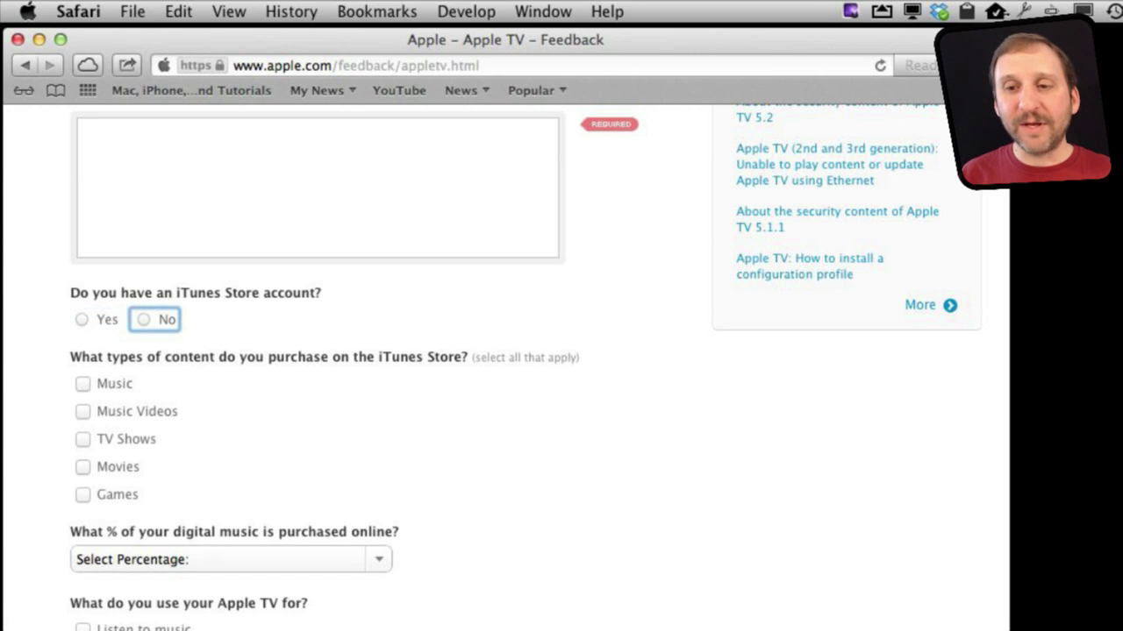
key("shift+Tab")
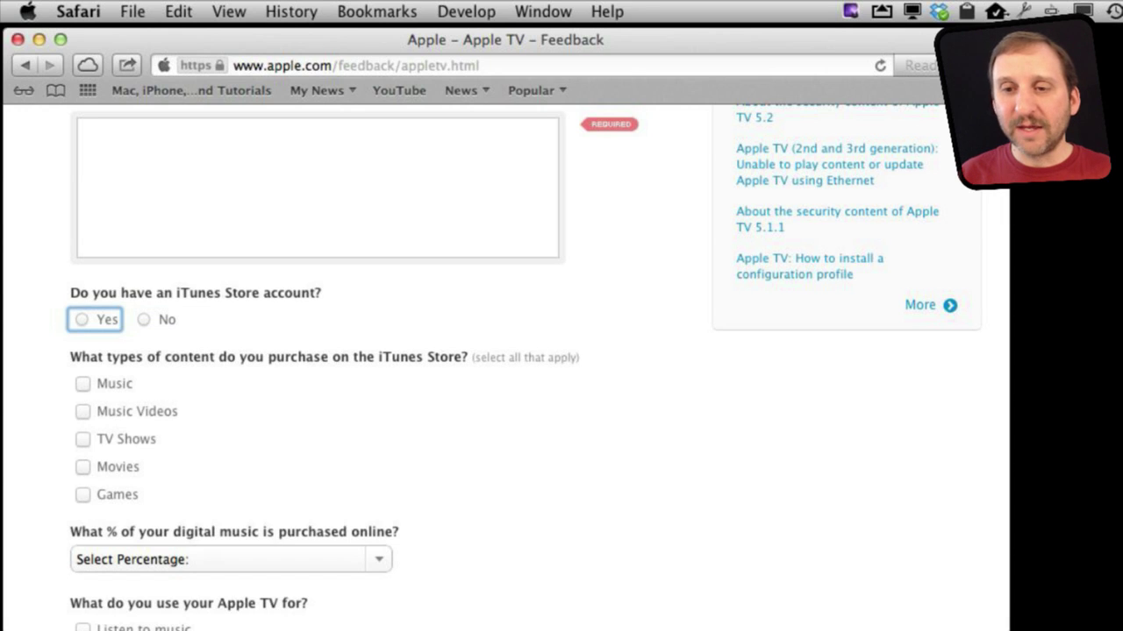
Step: Toggle the account answer between Yes and No, finishing with No selected
key("space")
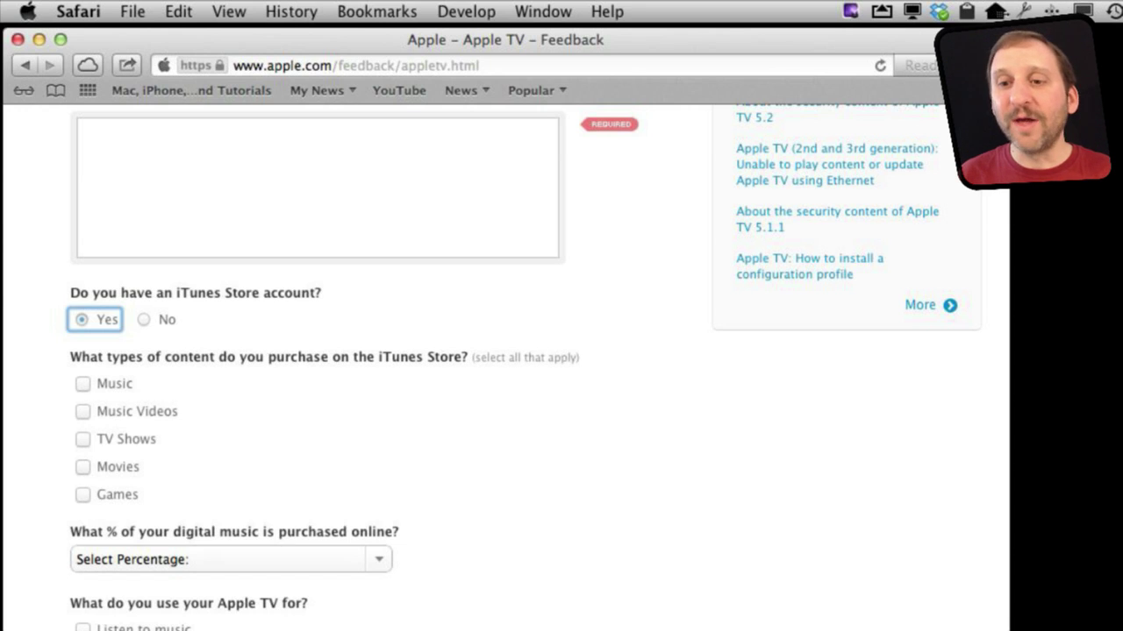
key("Tab")
key("space")
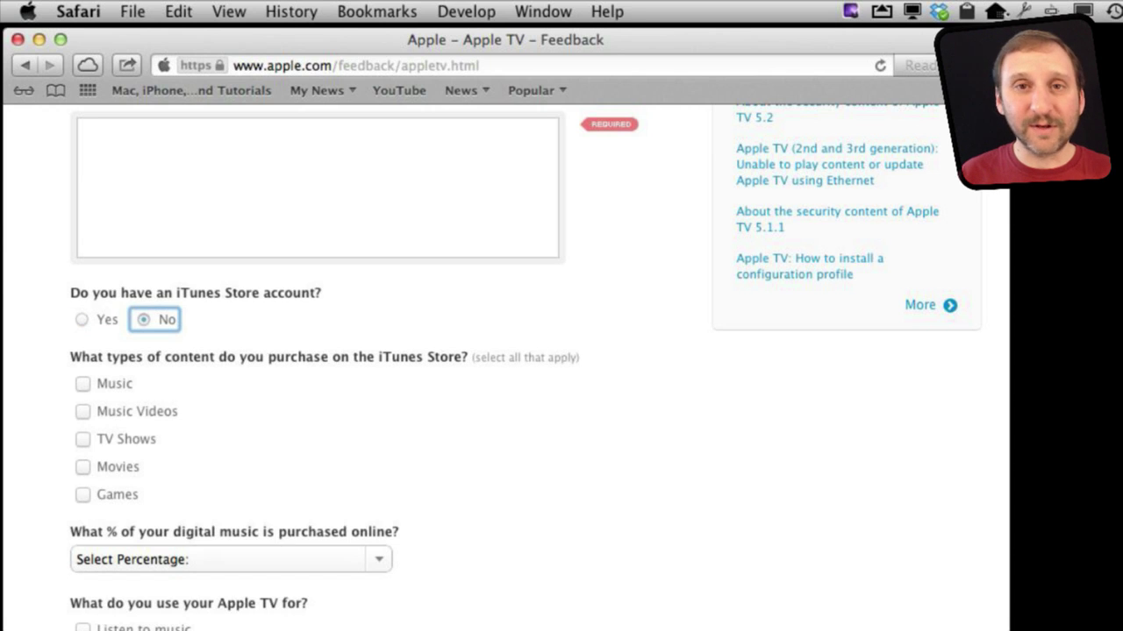
key("shift+Tab")
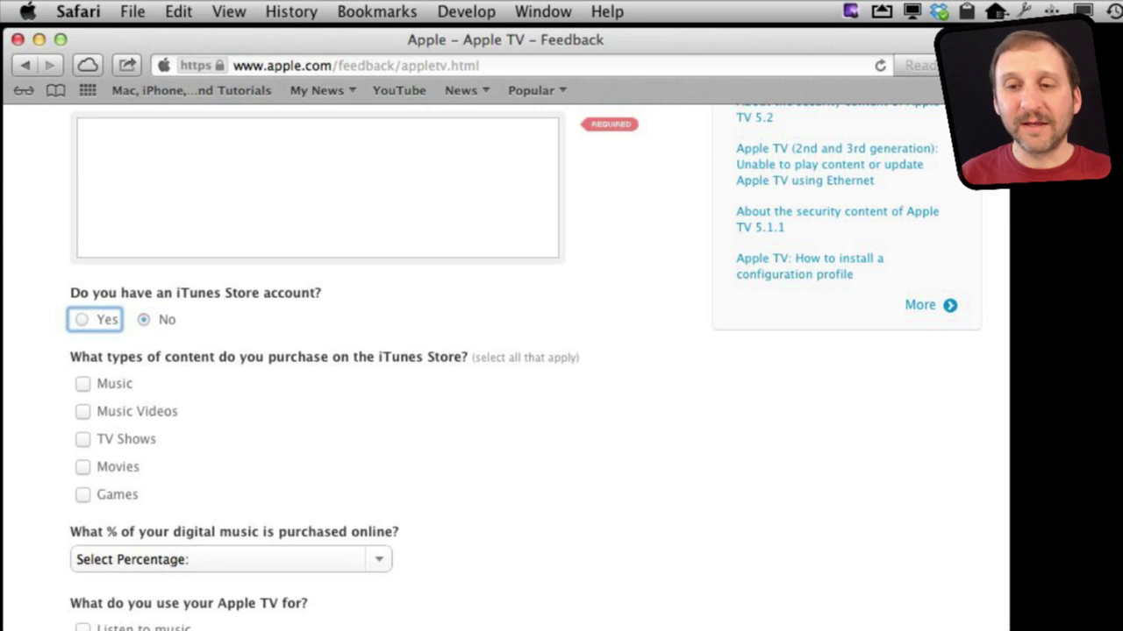
key("space")
key("shift+Tab")
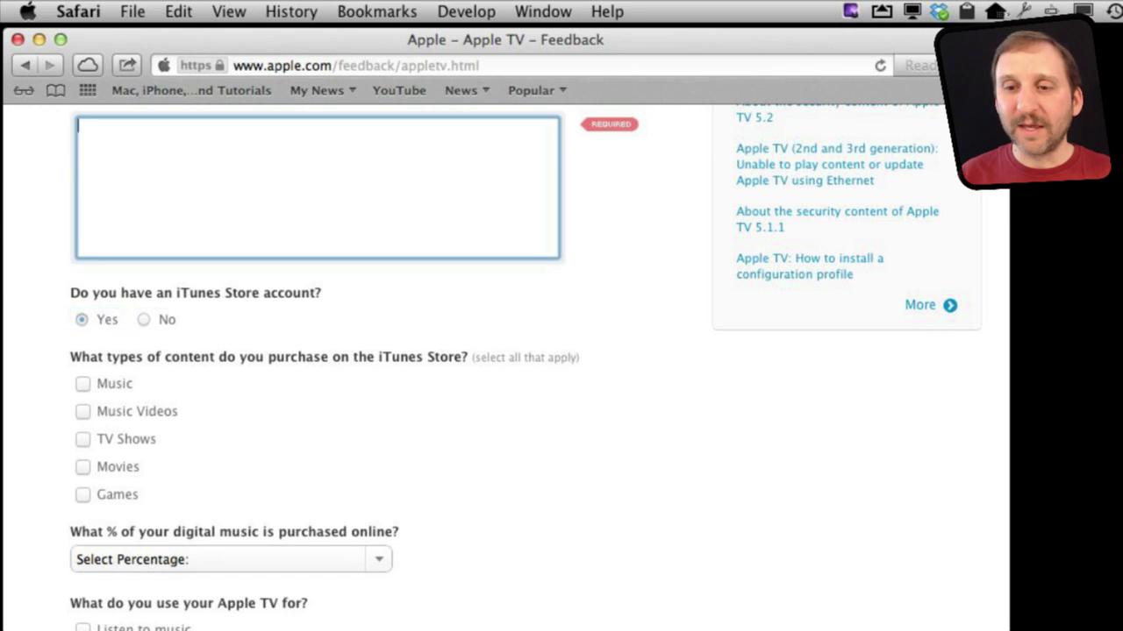
key("Tab")
key("Tab")
key("space")
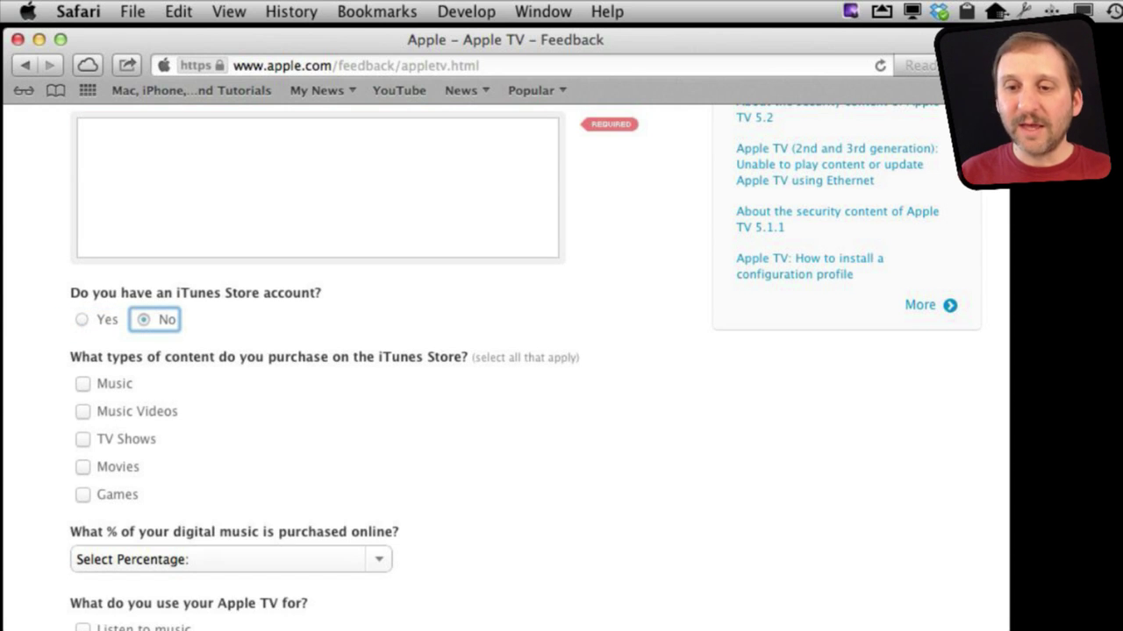
Step: Tick Music and TV Shows as purchased content, leaving Music Videos unchecked
key("Tab")
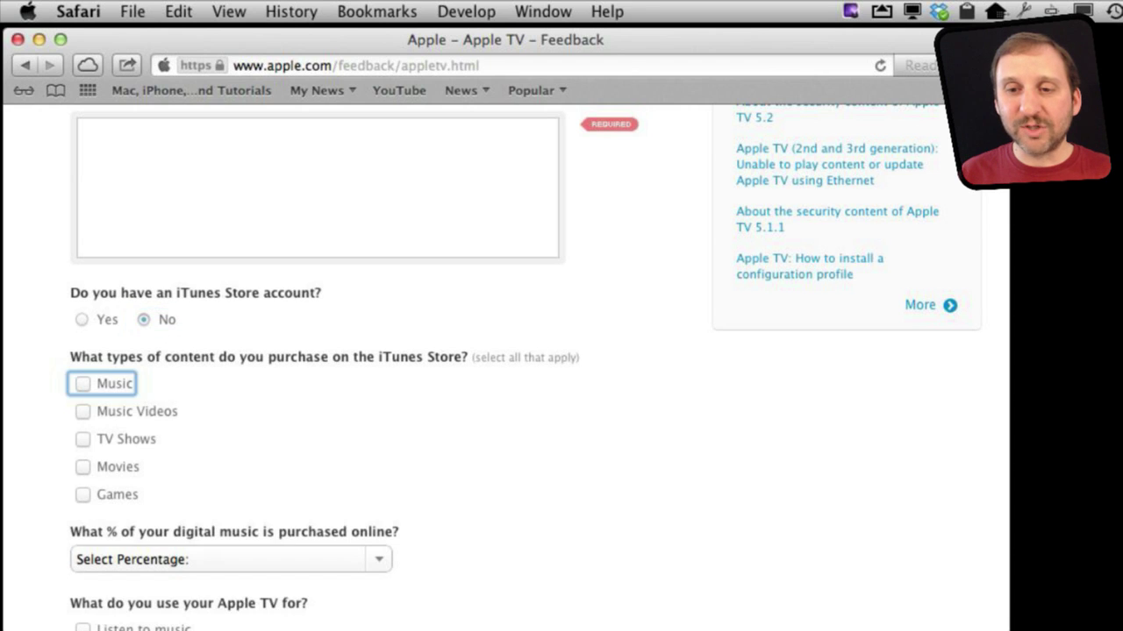
key("Tab")
key("Tab")
key("shift+Tab")
key("shift+Tab")
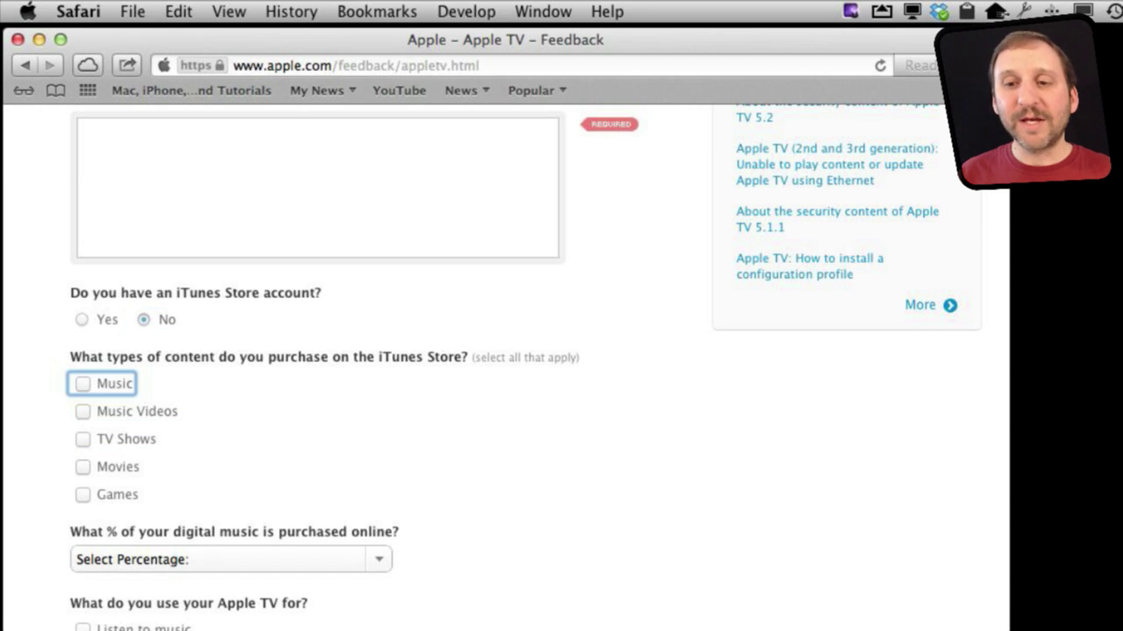
key("space")
key("shift+Tab")
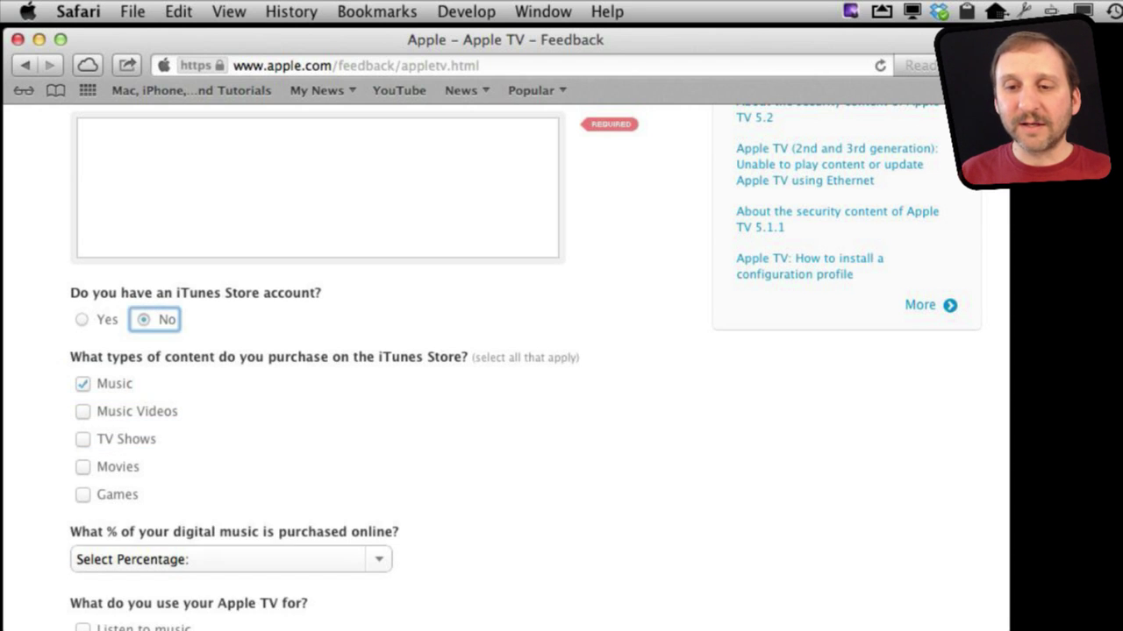
key("Tab")
key("Tab")
key("space")
key("Tab")
key("space")
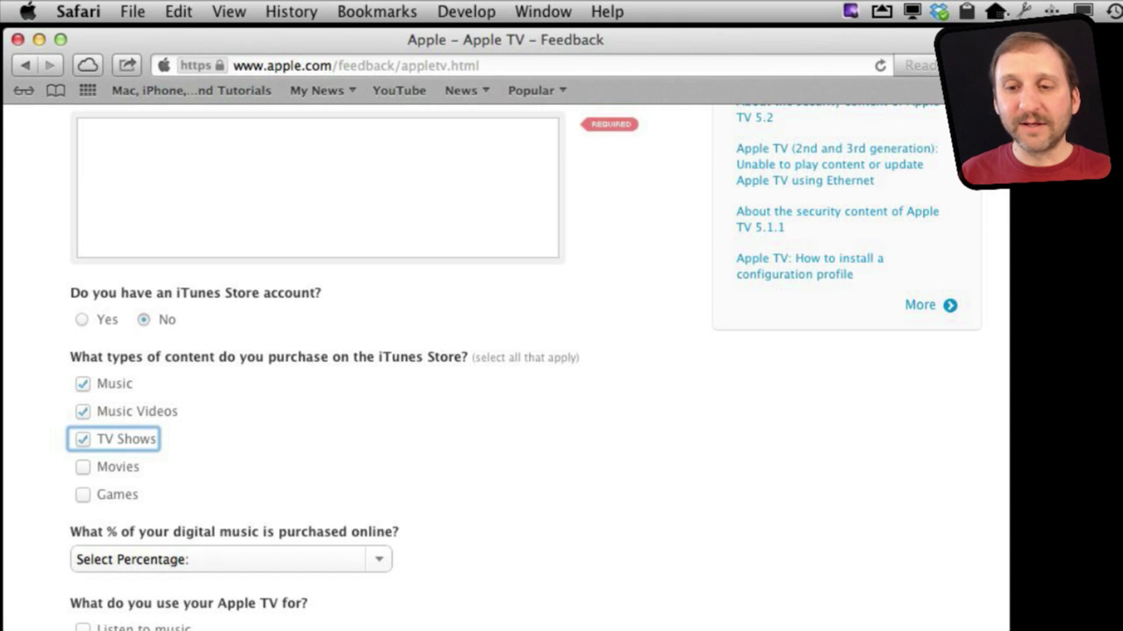
key("shift+Tab")
key("space")
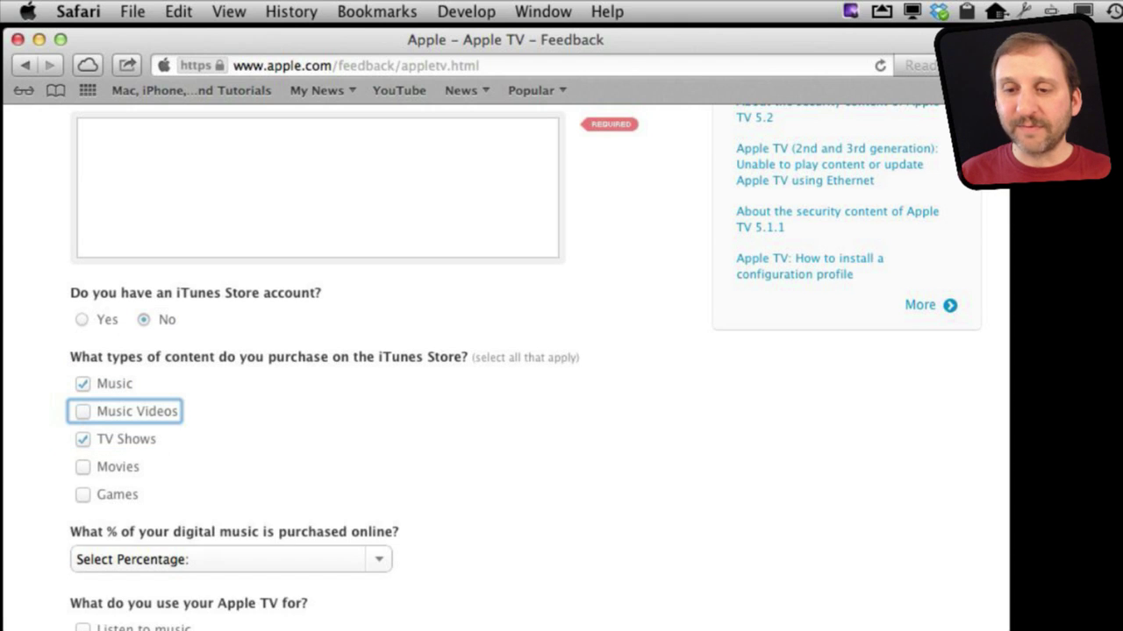
Step: Set the digital music percentage answer to 100% (all of it)
key("Tab")
key("Tab")
key("Tab")
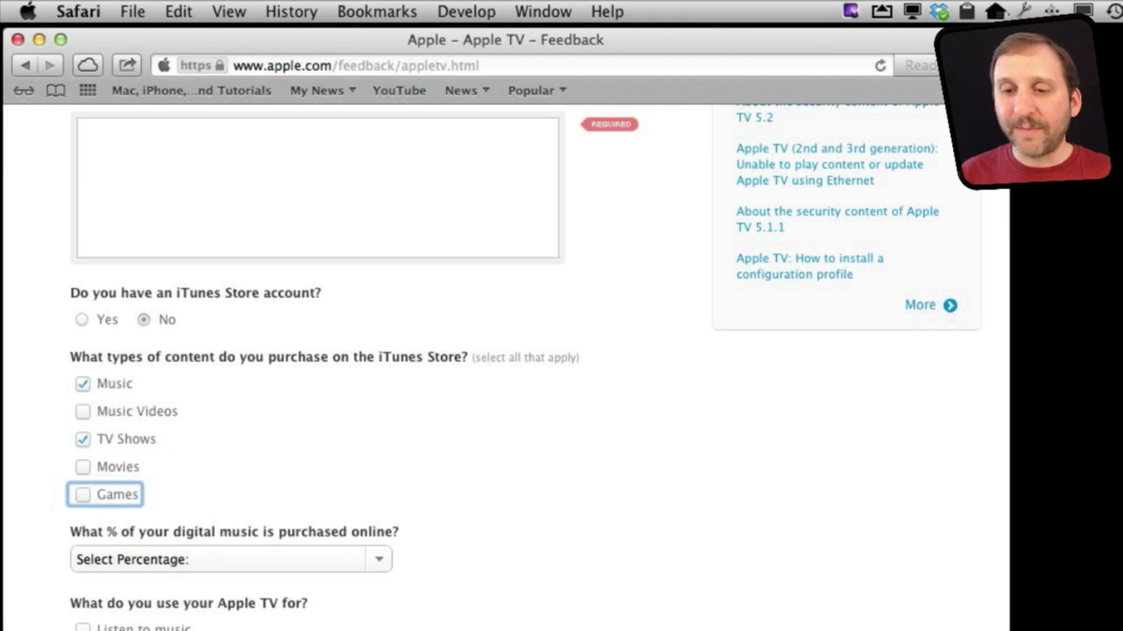
key("Tab")
key("space")
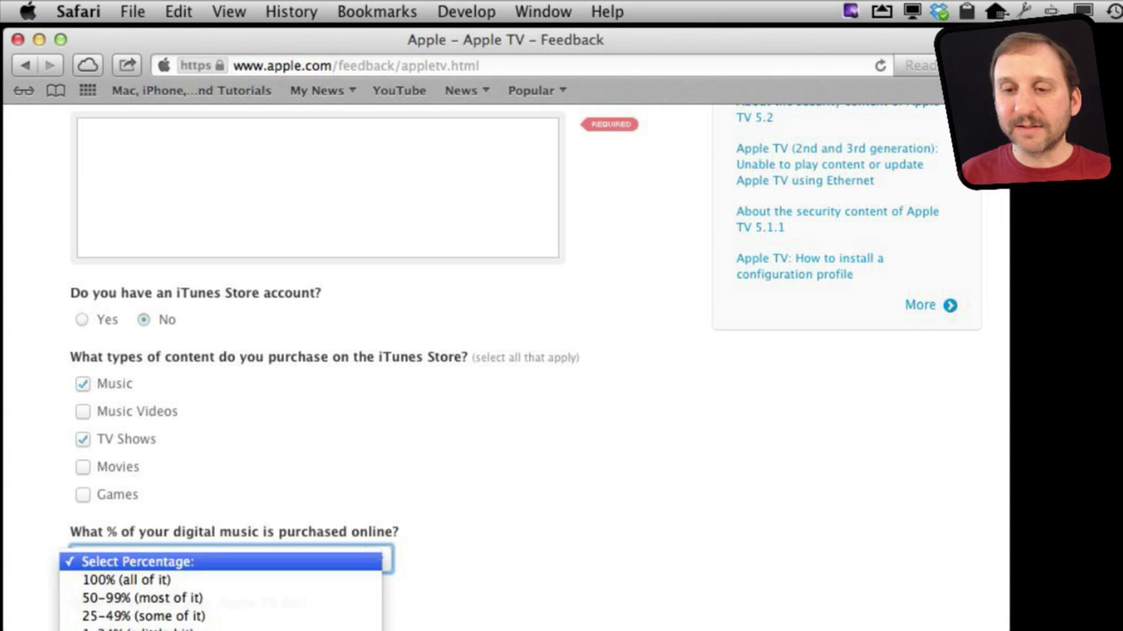
key("Down")
key("Return")
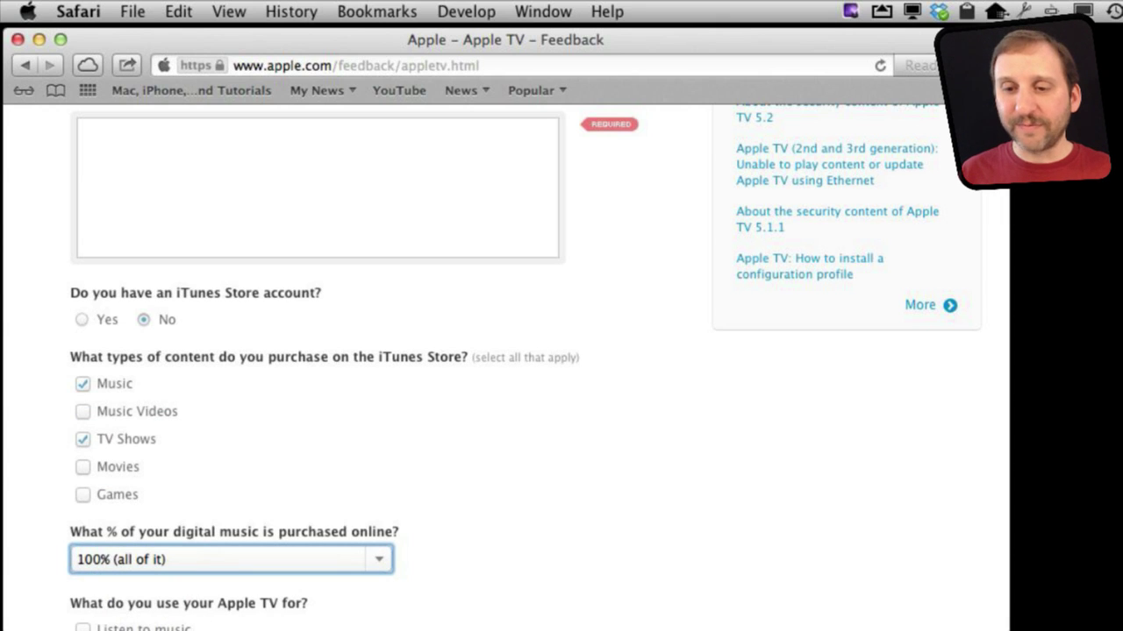
Step: Tick Watch Video Podcasts and Watch music videos as uses
key("Tab")
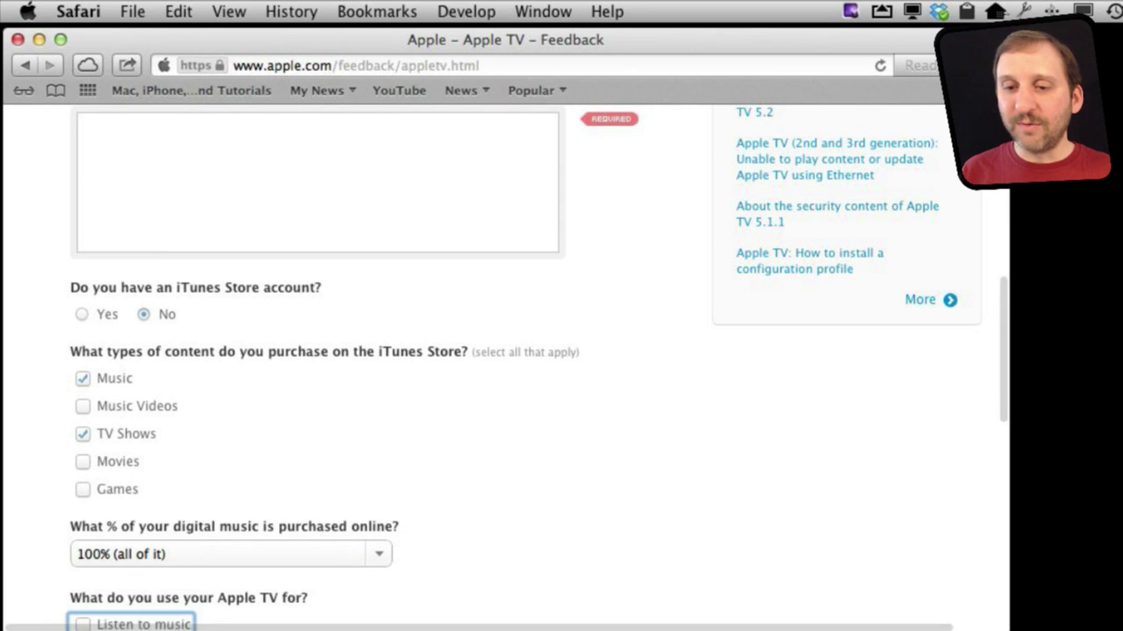
key("Tab")
key("Tab")
key("Tab")
key("Tab")
key("Tab")
key("Tab")
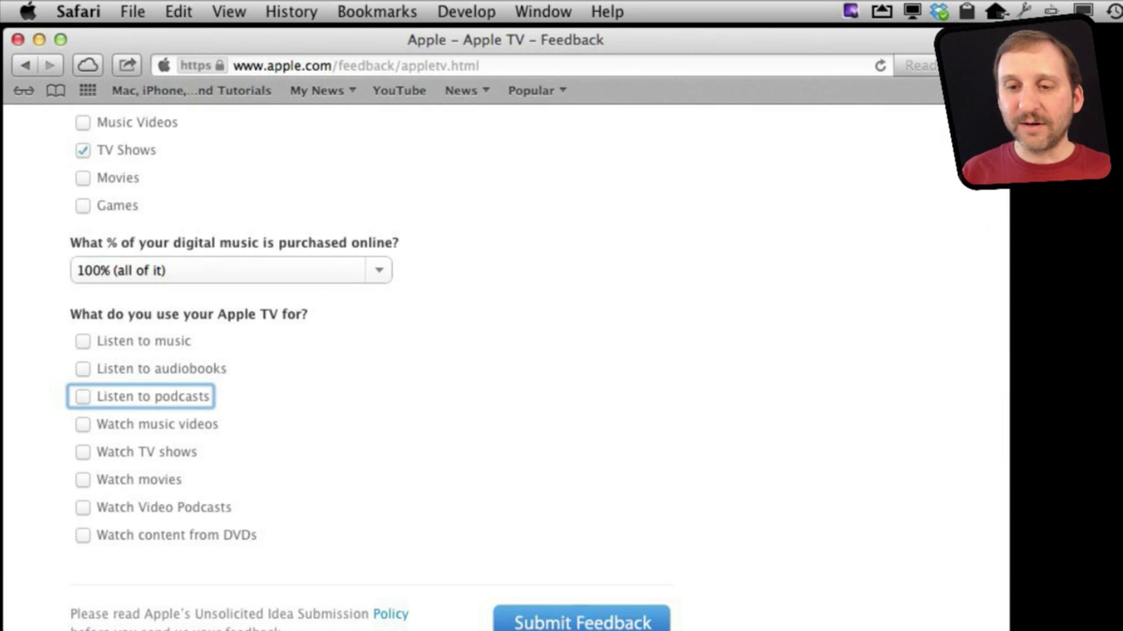
key("space")
key("Tab")
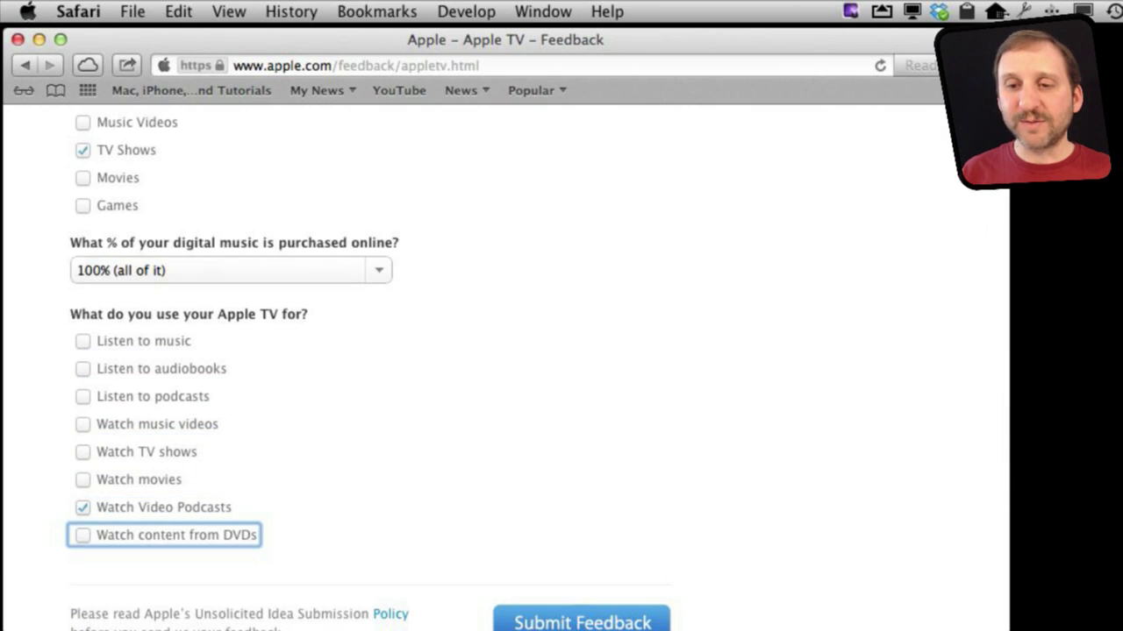
key("shift+Tab")
key("shift+Tab")
key("shift+Tab")
key("shift+Tab")
key("space")
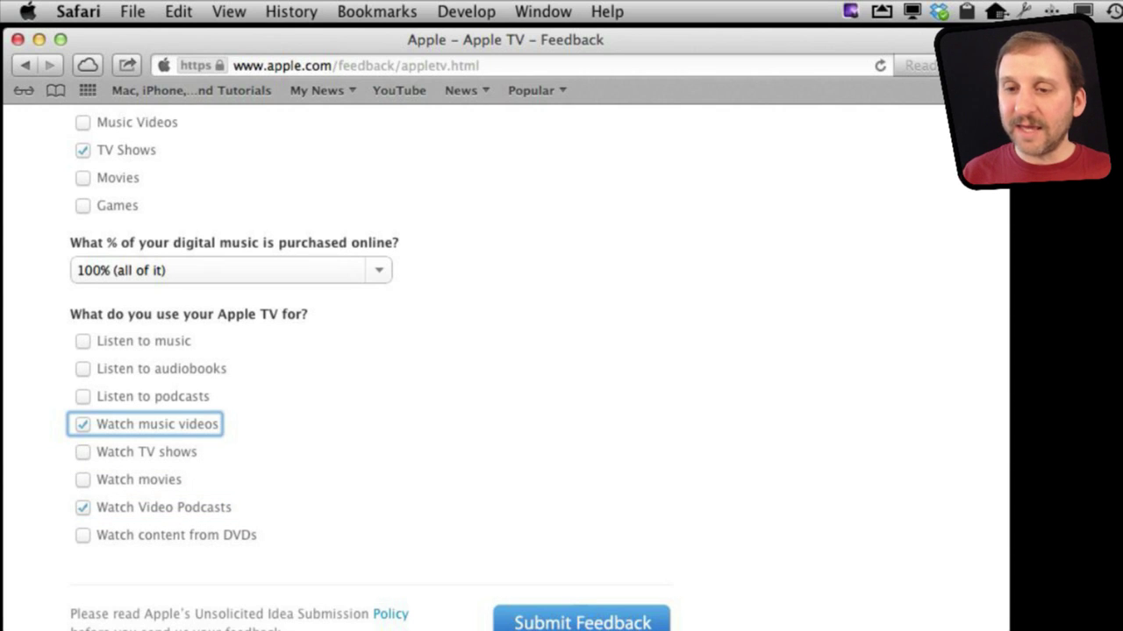
Step: Scroll the form and move focus from Watch content from DVDs through the search field and address bar
scroll(918, 492, "down", 5)
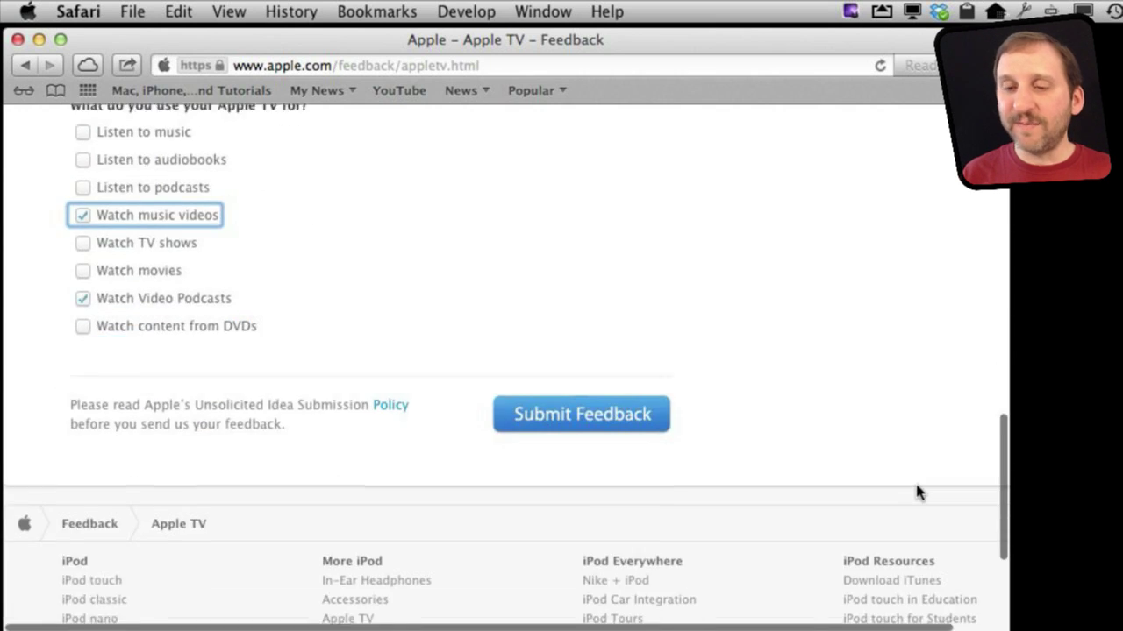
key("Tab")
key("Tab")
key("Tab")
key("Tab")
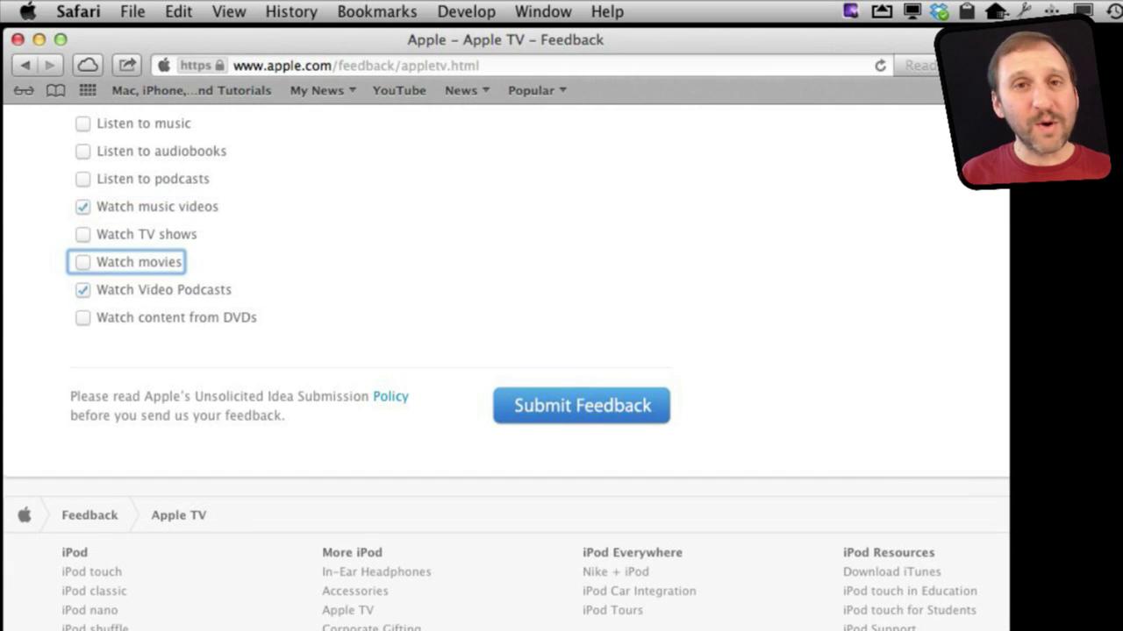
scroll(79, 494, "up", 4)
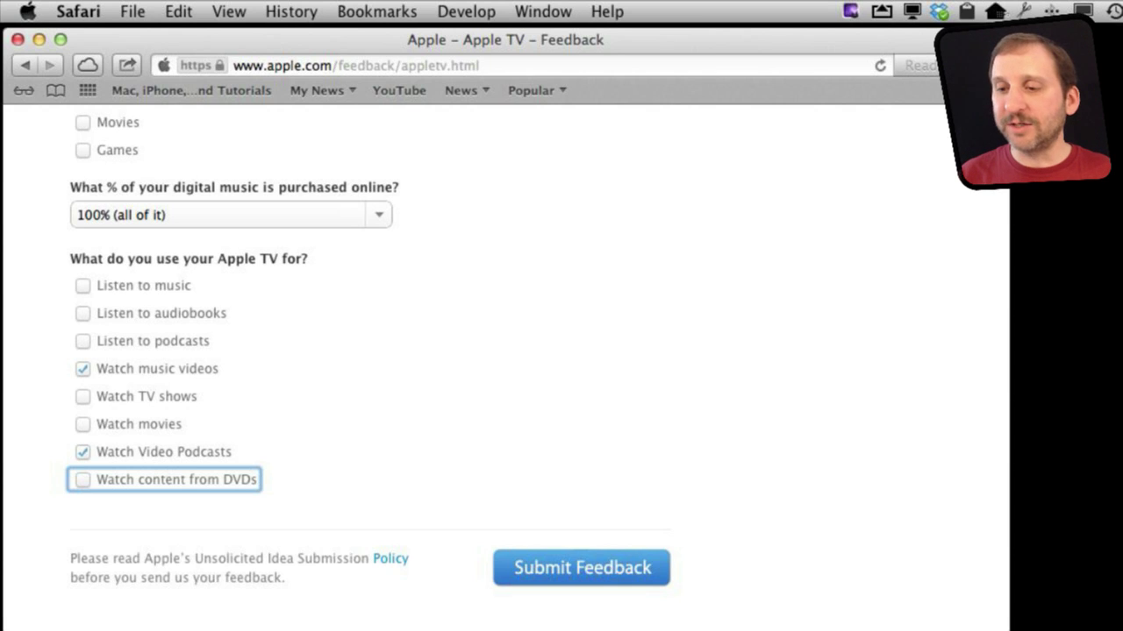
key("Tab")
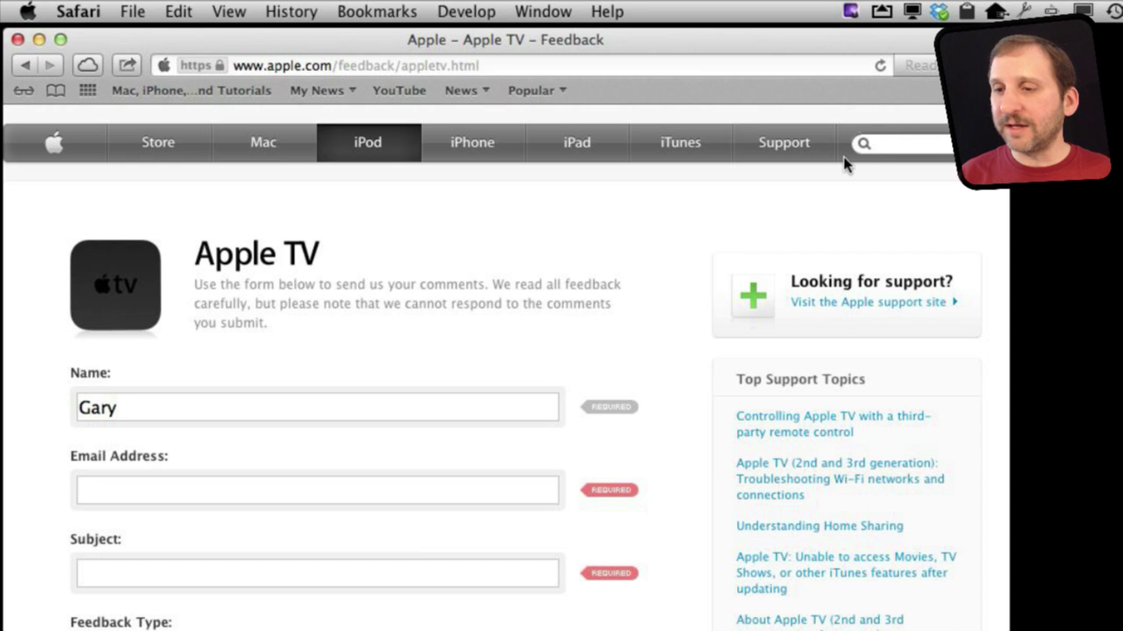
key("shift+Tab")
key("Tab")
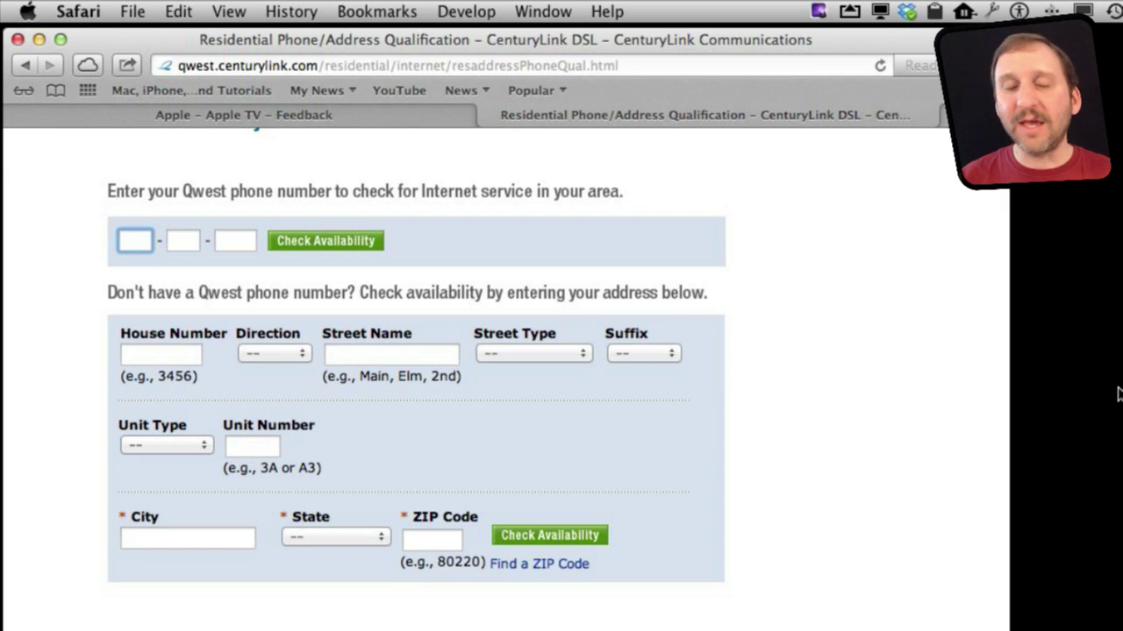
Step: Enter an area code in the first phone box and move between the phone fields
type("720")
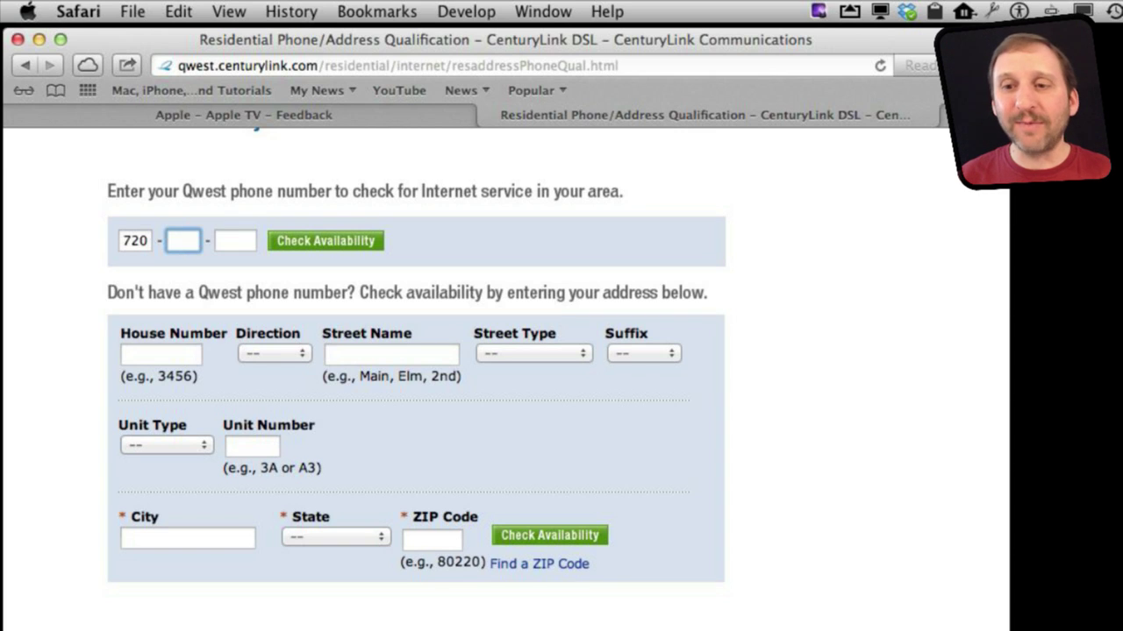
left_click(235, 240)
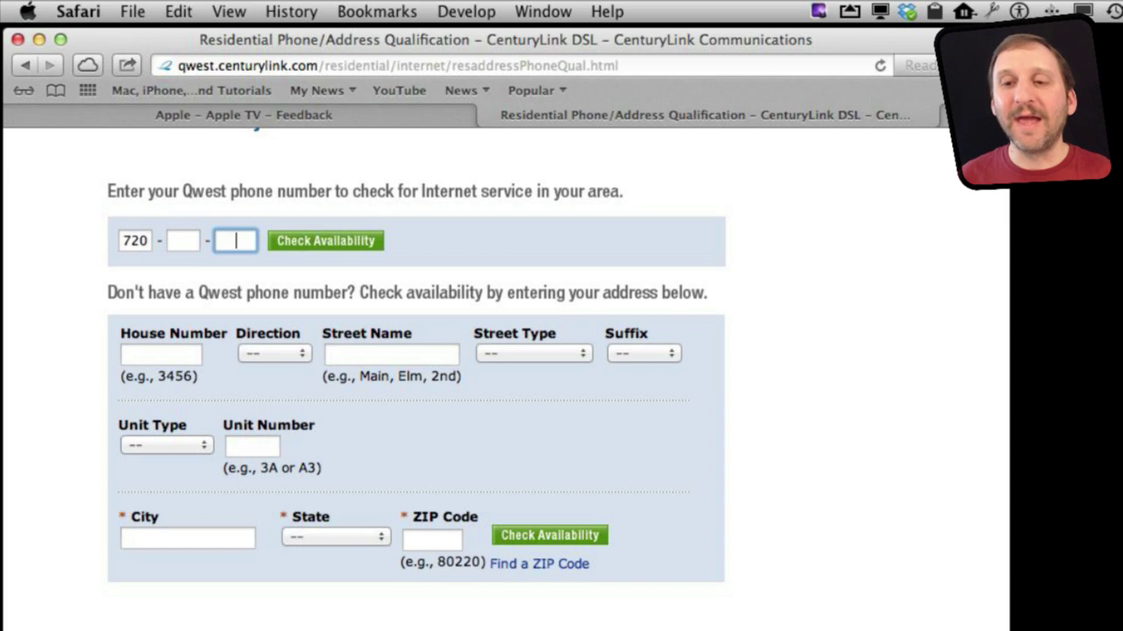
left_click(183, 241)
key("shift+Tab")
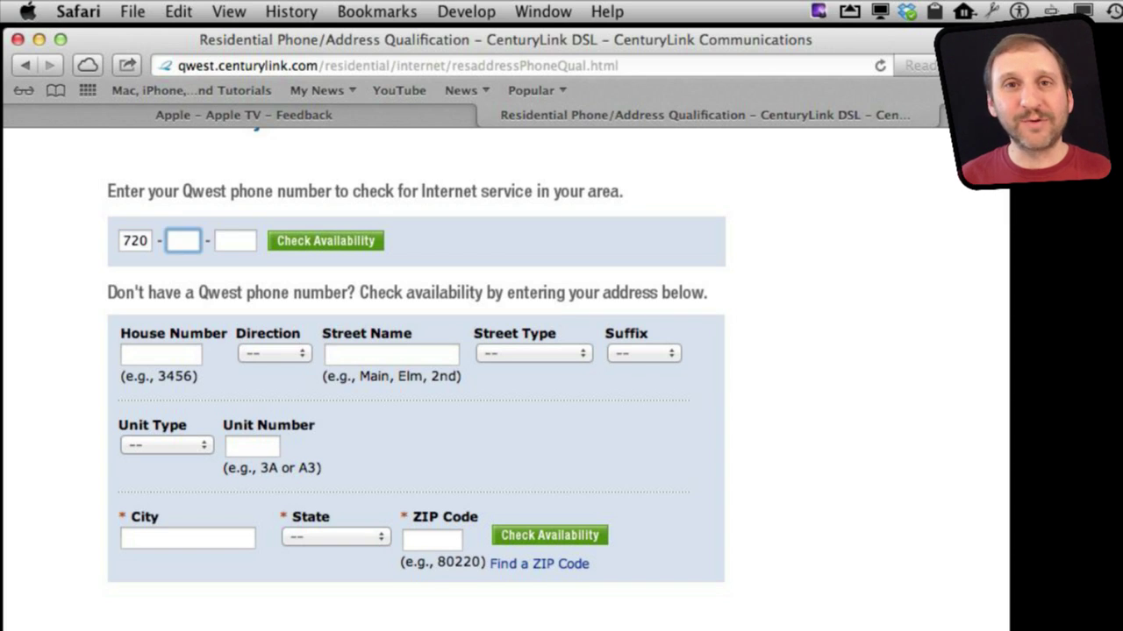
key("shift+Tab")
Step: Delete that area code and type the full phone number across the auto-advancing boxes
left_click(183, 241)
key("shift+Tab")
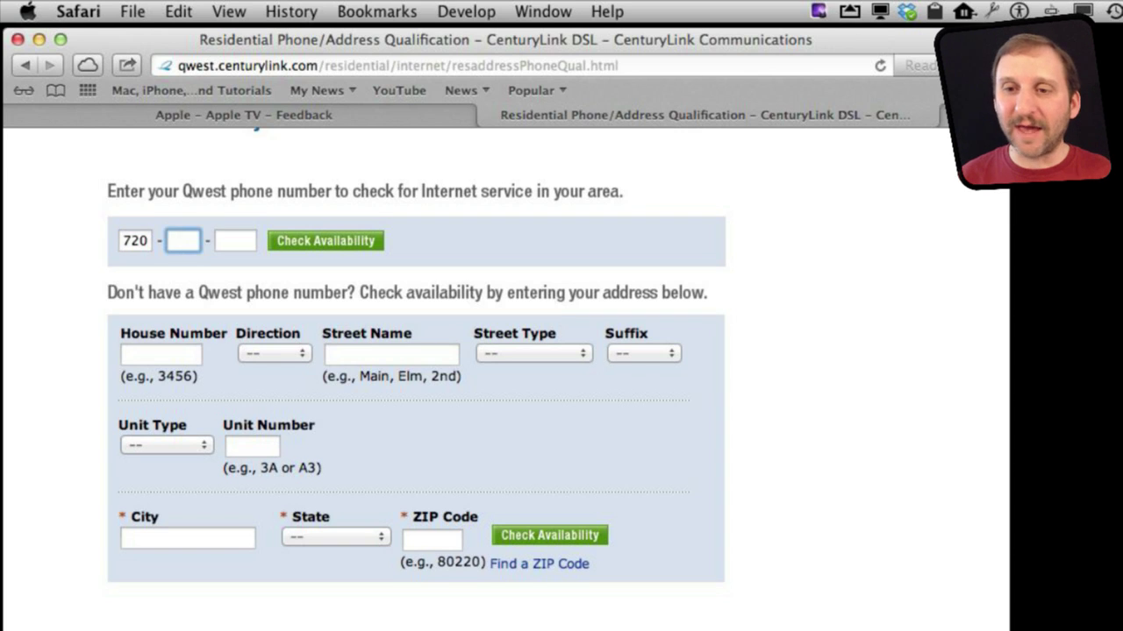
key("shift+Tab")
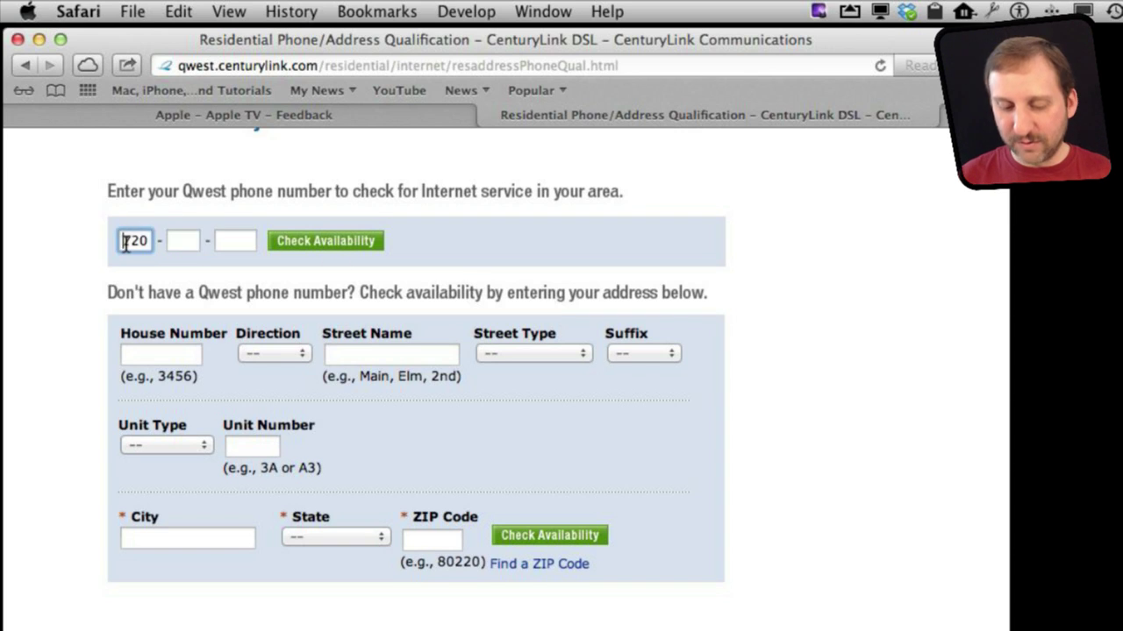
key("BackSpace")
type("721 - ")
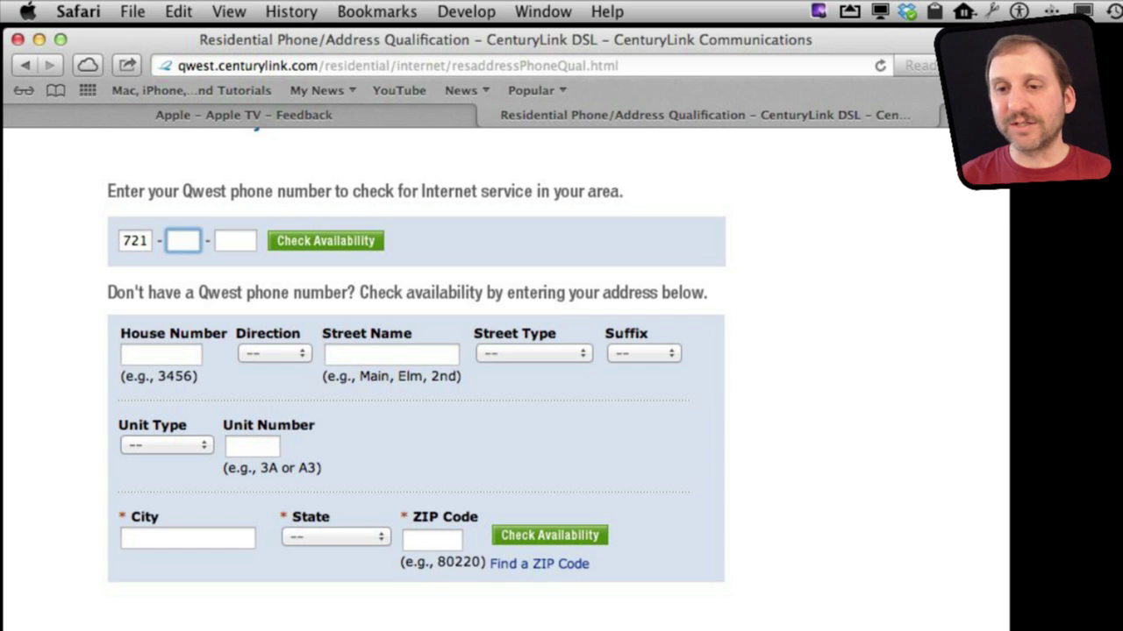
type("333 - 3333")
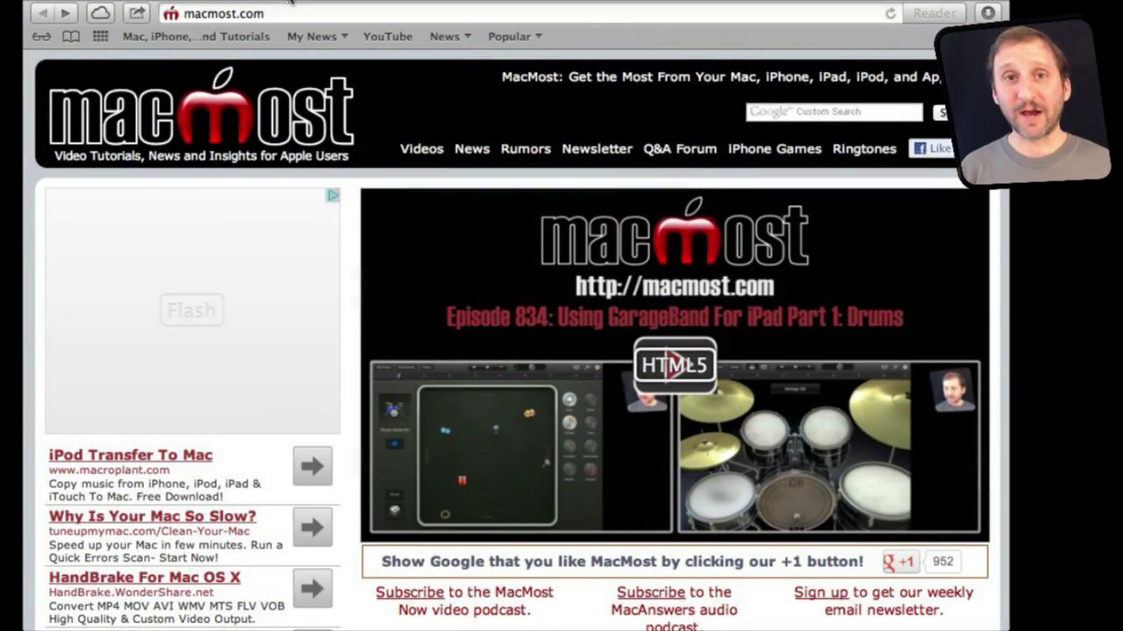
Step: Scroll macmost.com, open 'MacMost Now 833: 18 Google Search Tricks', and scroll the article
scroll(487, 357, "down", 5)
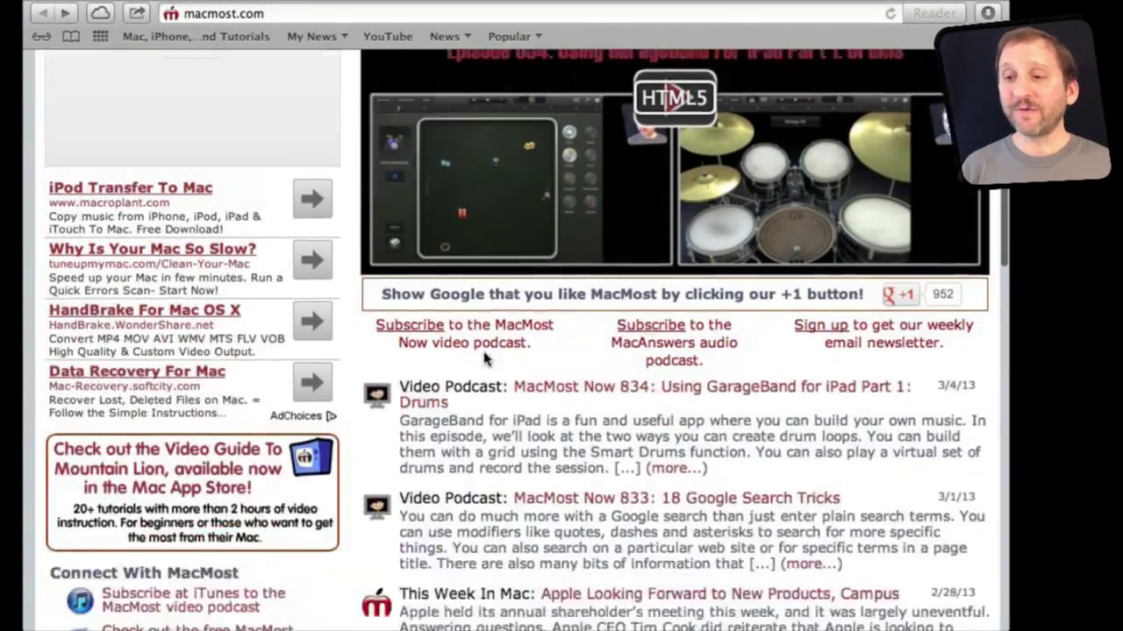
scroll(485, 358, "down", 4)
left_click(570, 243)
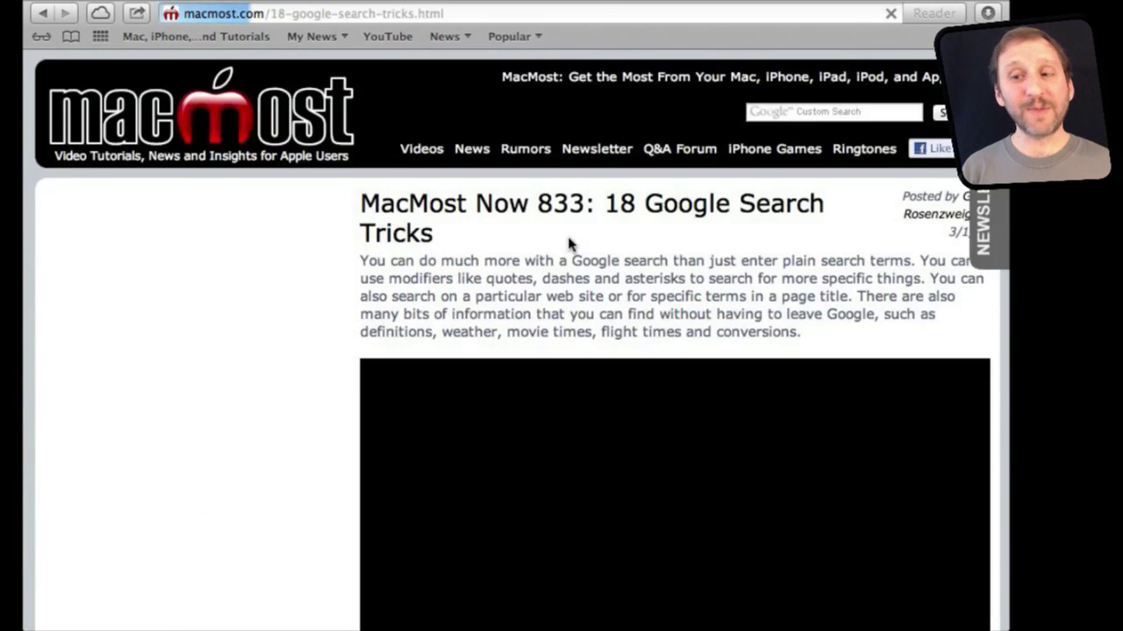
scroll(566, 299, "down", 5)
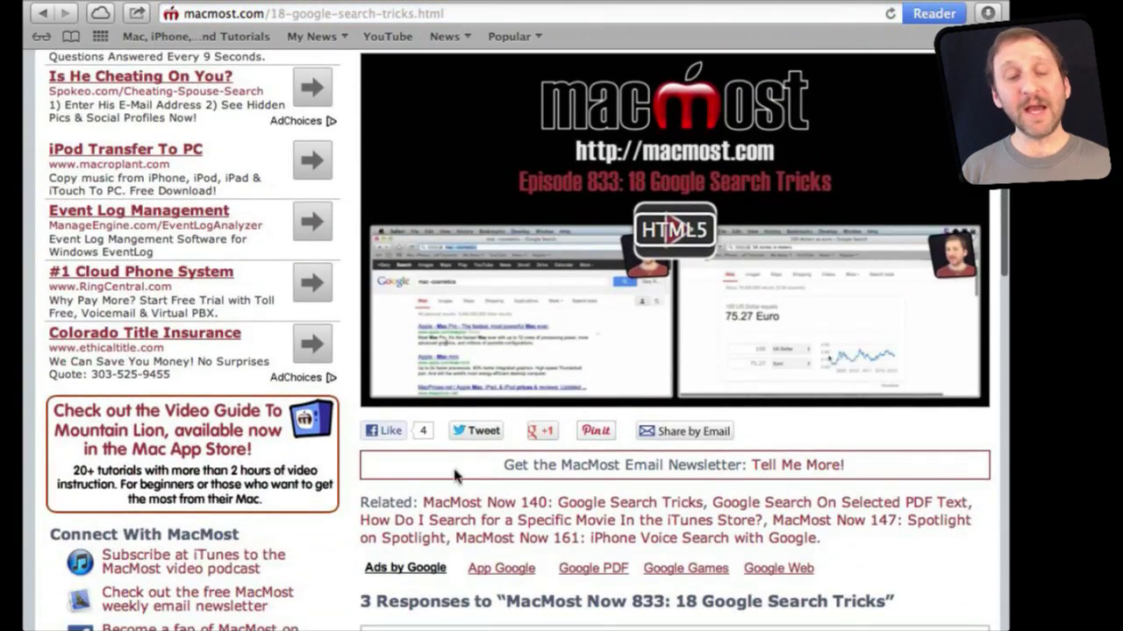